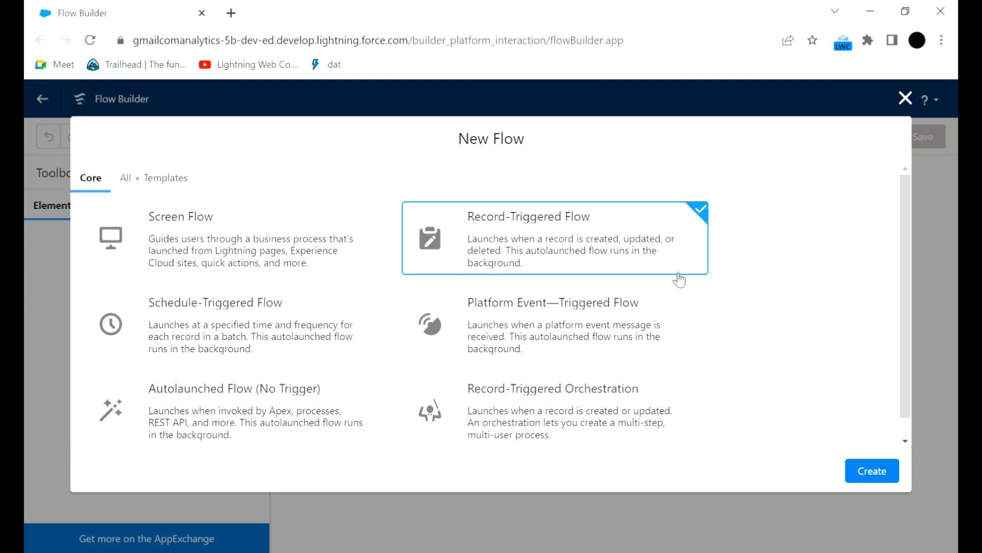
Create the record-triggered flow and set Lead as the object that triggers it.
click(868, 470)
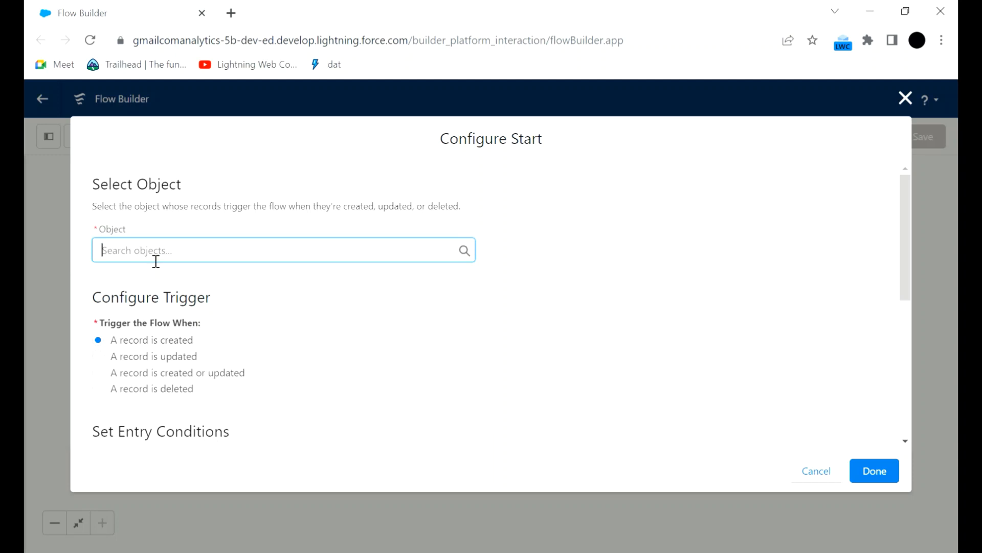
text(lead)
click(161, 276)
Optimize the flow for Fast Field Updates and finish the start configuration.
scroll(229, 329, down, 2)
scroll(208, 268, down, 3)
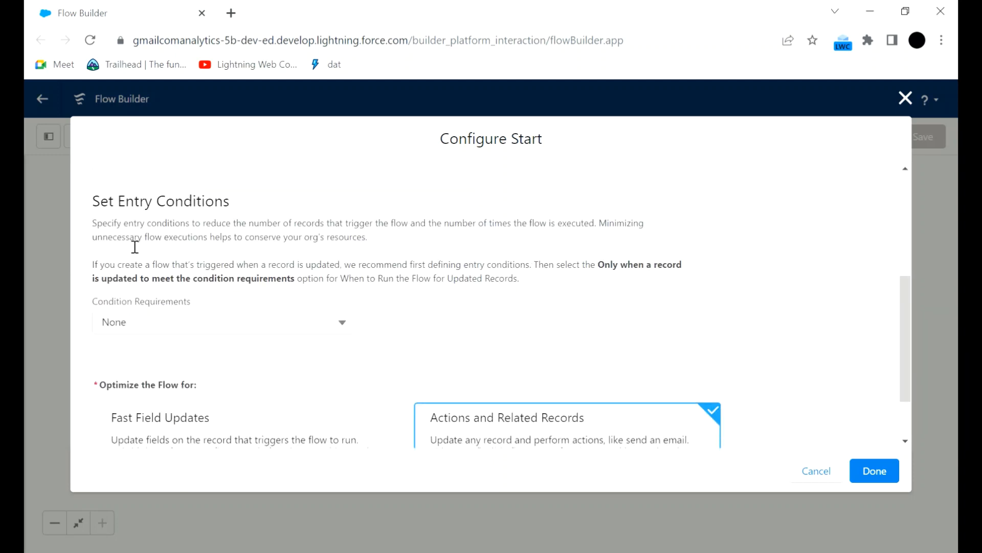
scroll(206, 286, down, 1)
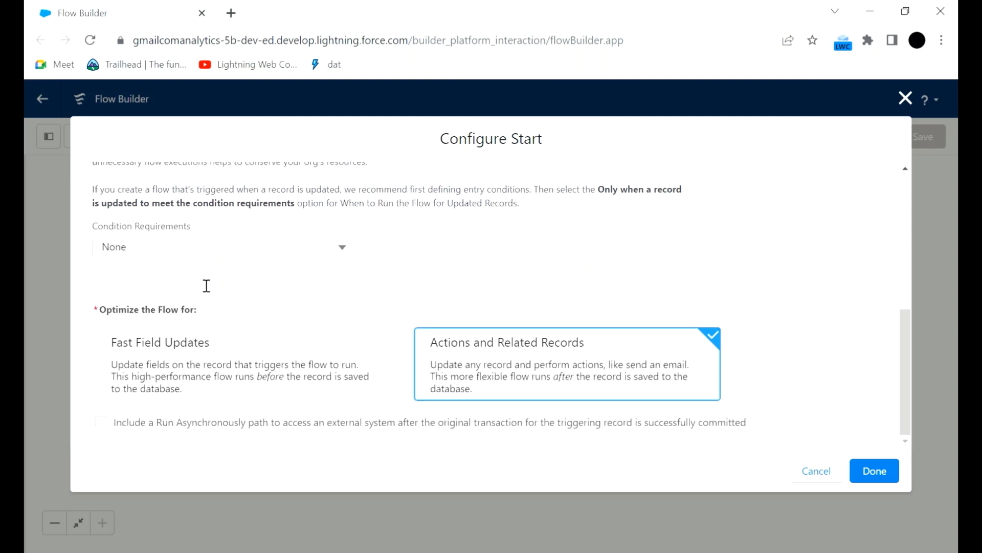
click(248, 342)
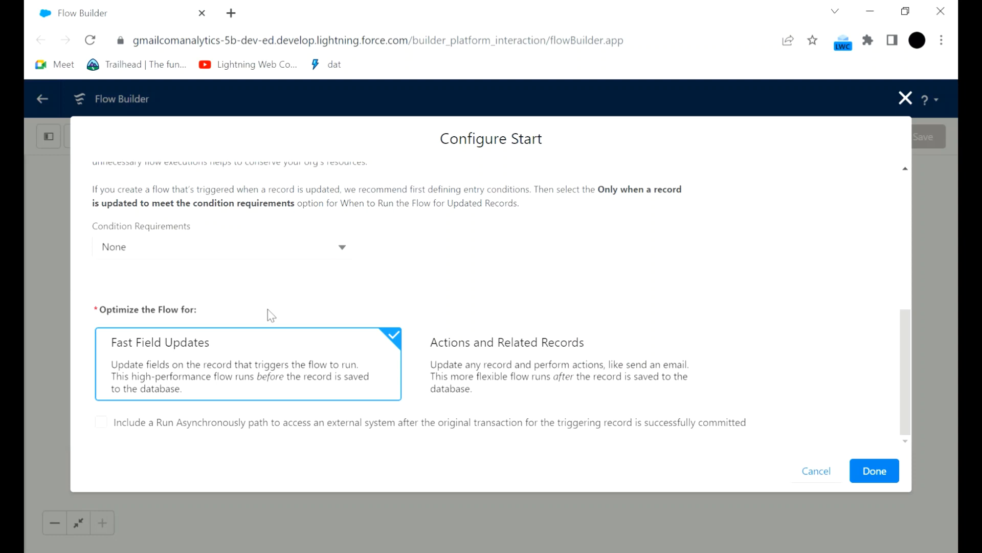
click(871, 469)
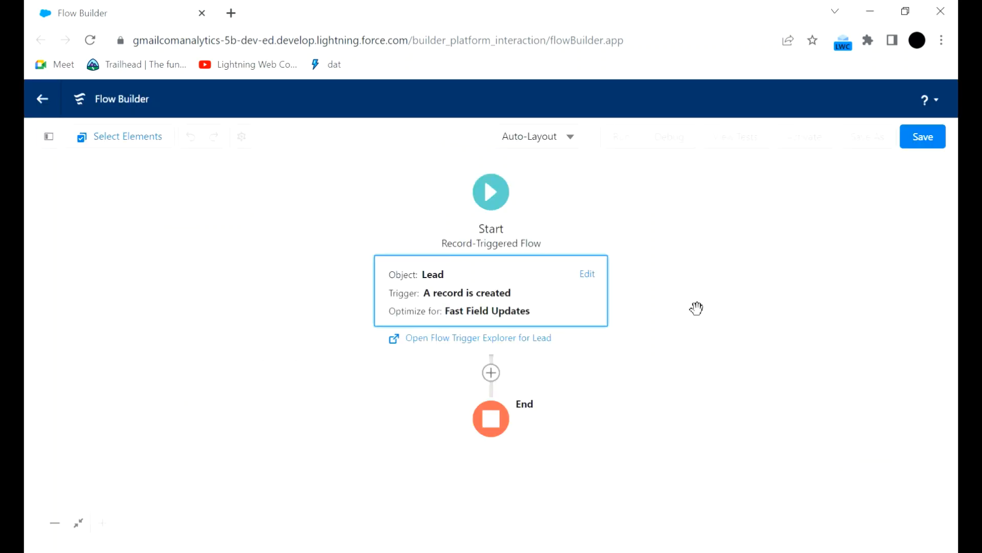
Add an Update Triggering Record element after the start and label it "status field update".
click(494, 374)
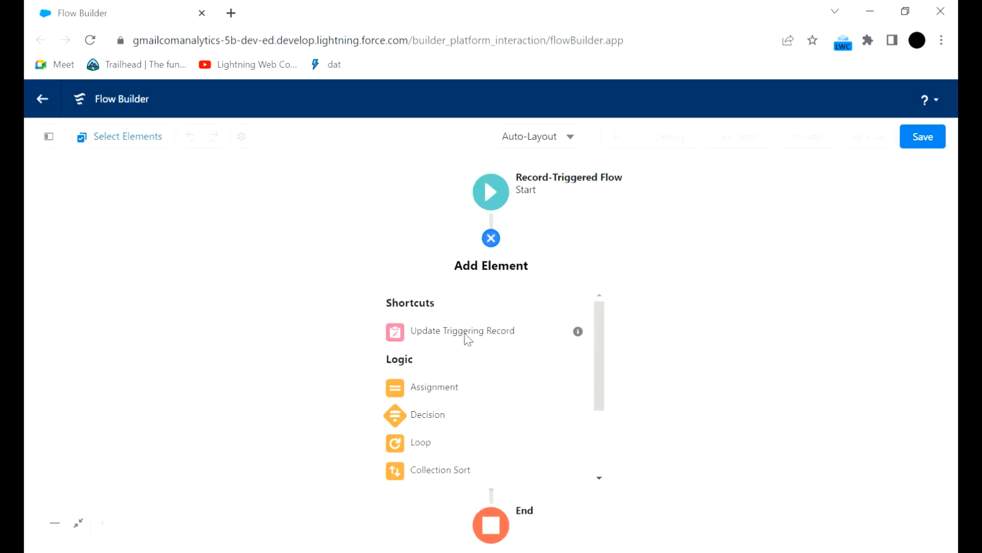
click(465, 338)
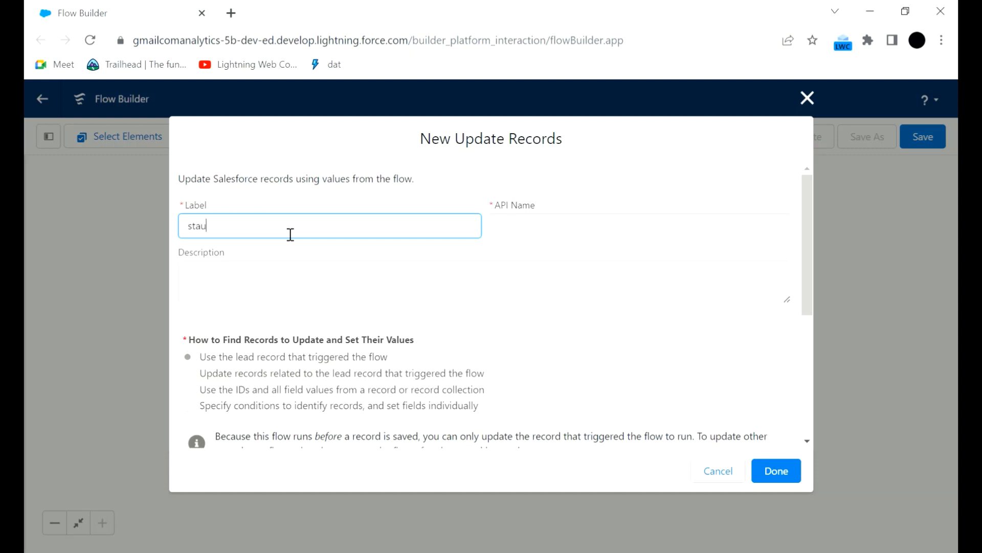
text(staus field update)
click(202, 232)
text(t)
click(321, 207)
scroll(335, 265, down, 1)
scroll(335, 265, down, 3)
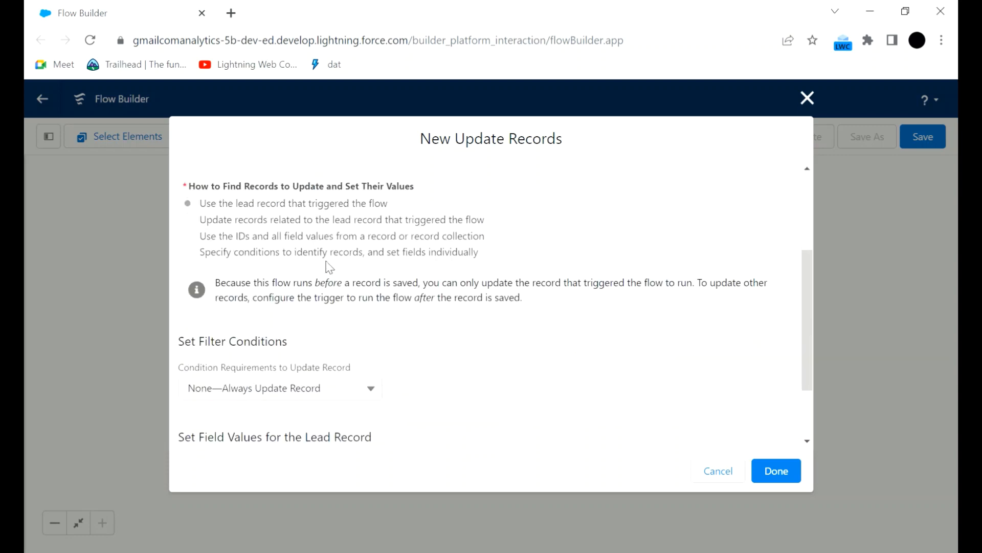
scroll(363, 313, up, 4)
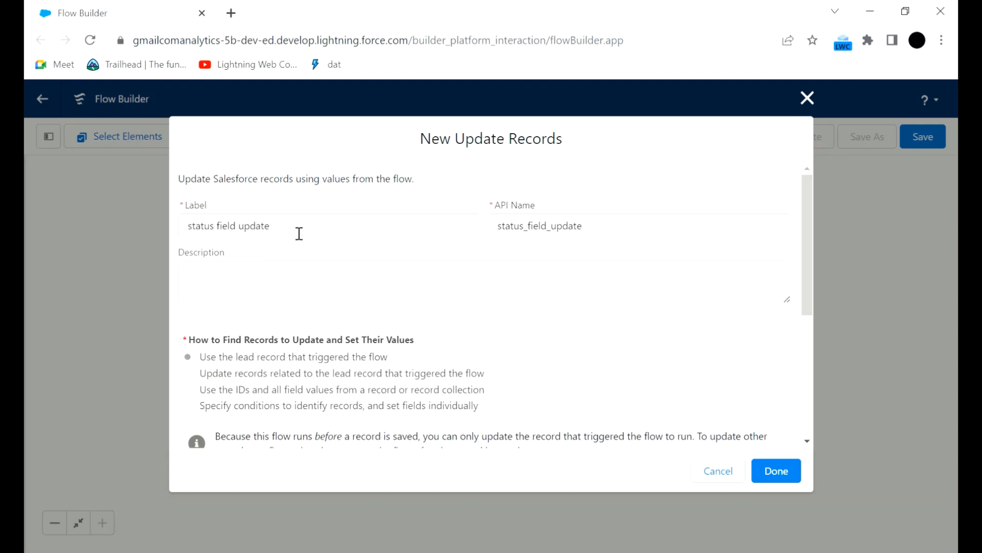
Set the lead record's Status field to "Open - Not Contacted" and finish the update element.
scroll(299, 233, down, 5)
click(260, 401)
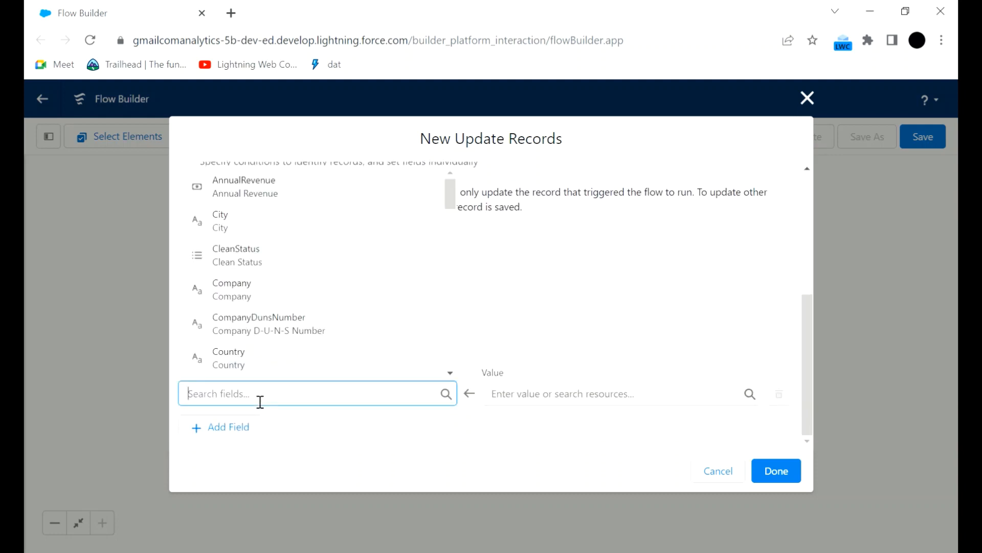
text(statu)
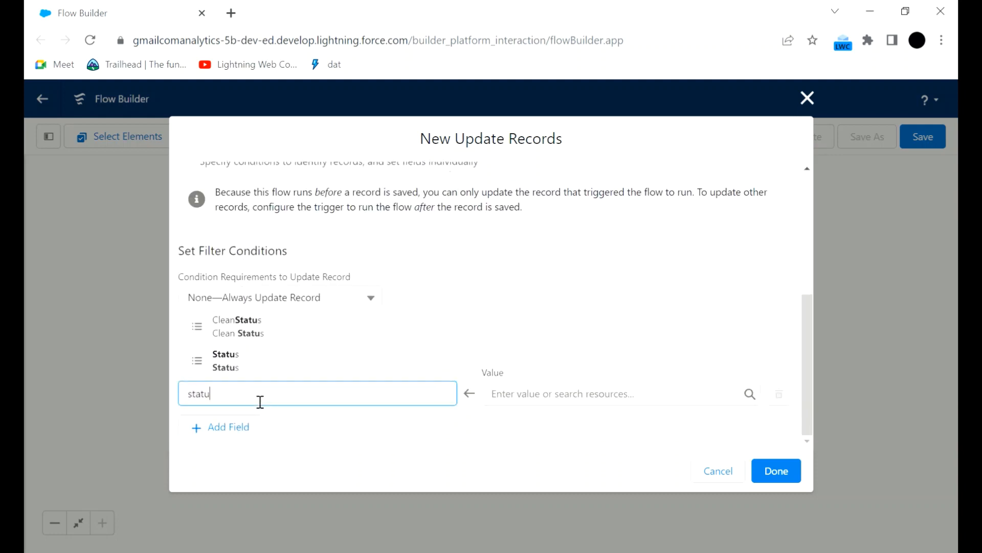
click(263, 356)
click(527, 394)
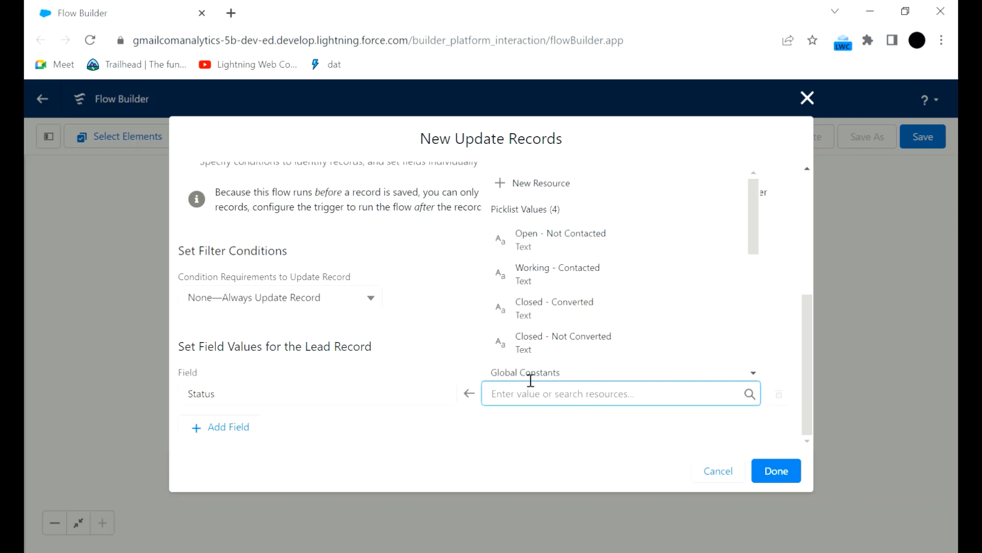
click(545, 241)
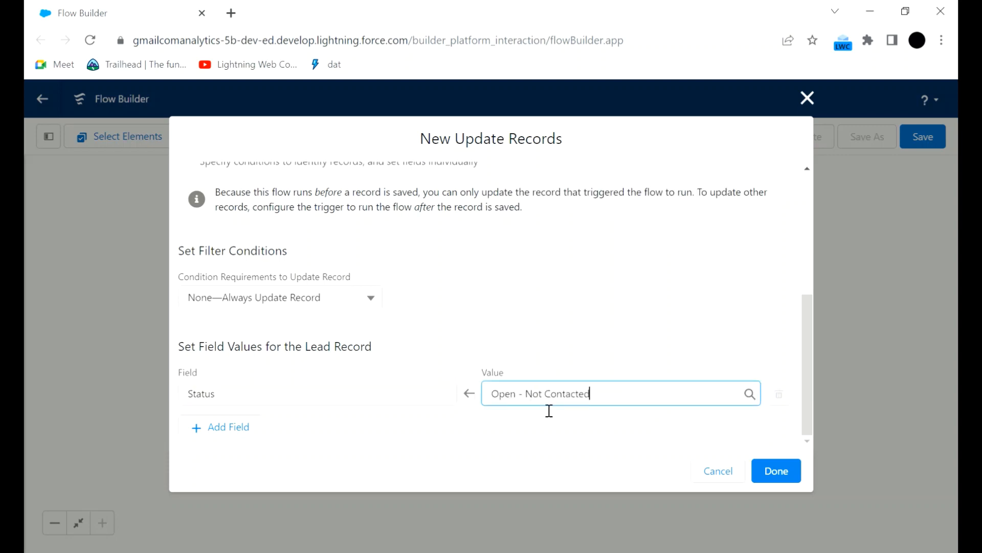
click(776, 470)
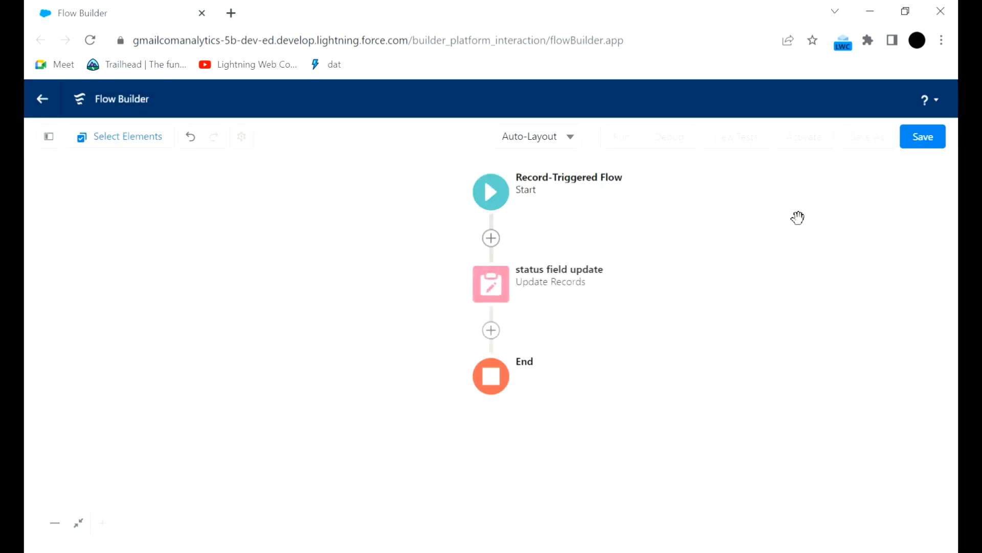
Save the flow with the label "Lead Before flow".
click(921, 146)
click(297, 267)
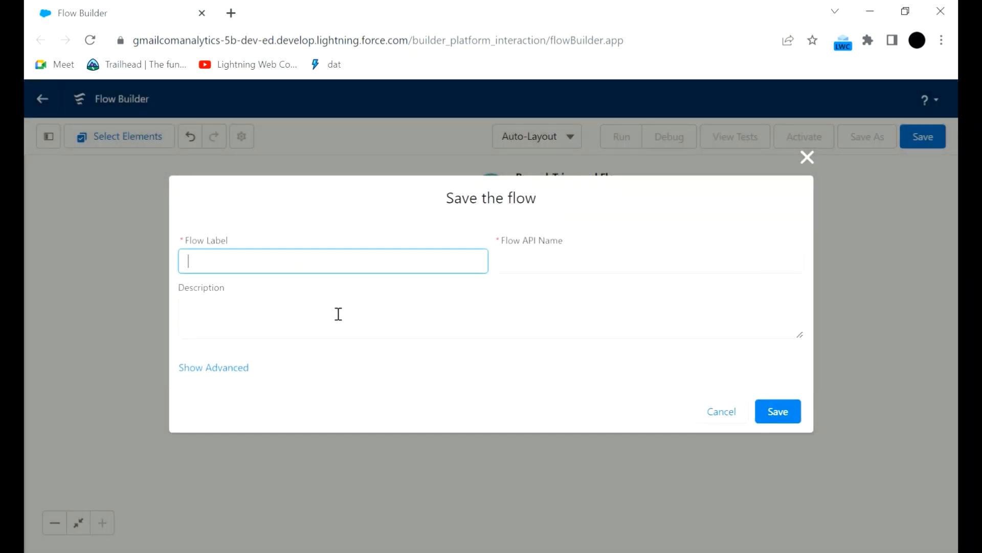
text(Le)
text(ad Before flow)
click(382, 237)
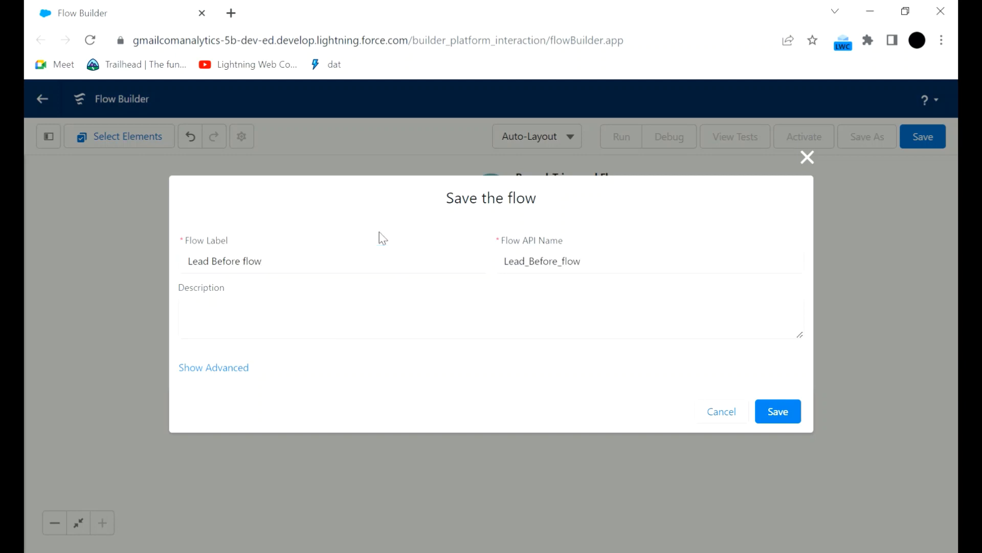
click(781, 413)
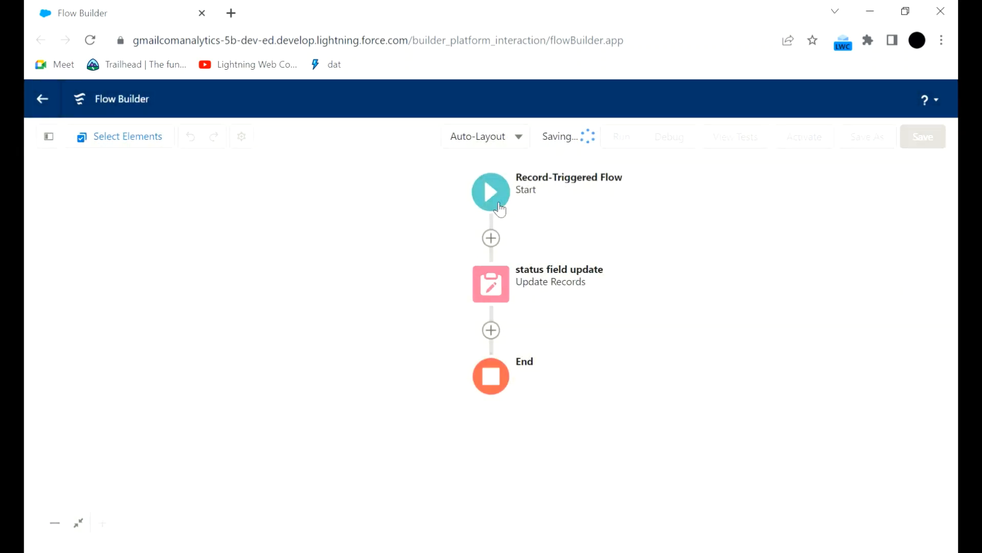
Review the start element's entry conditions and optimization options, and close the configuration without changing it.
click(500, 208)
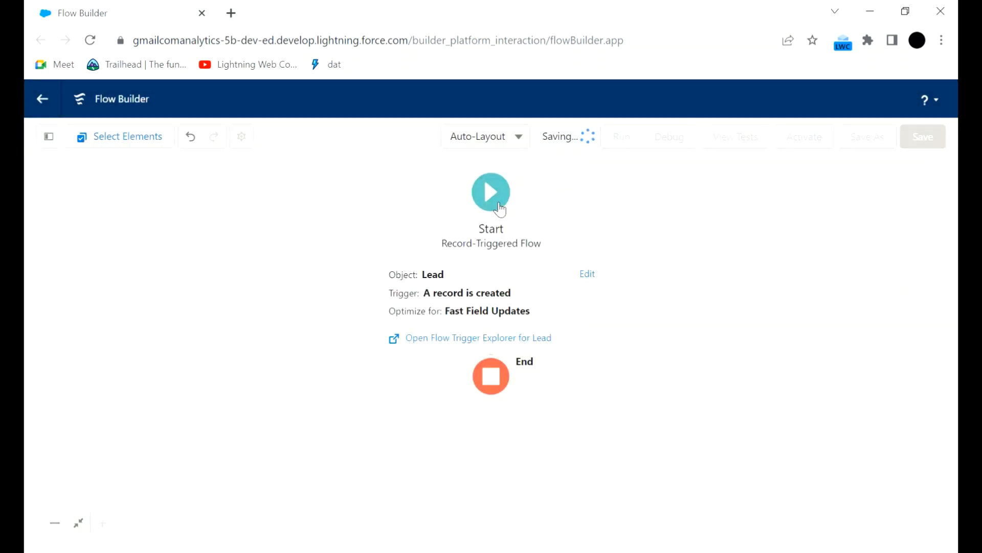
click(473, 288)
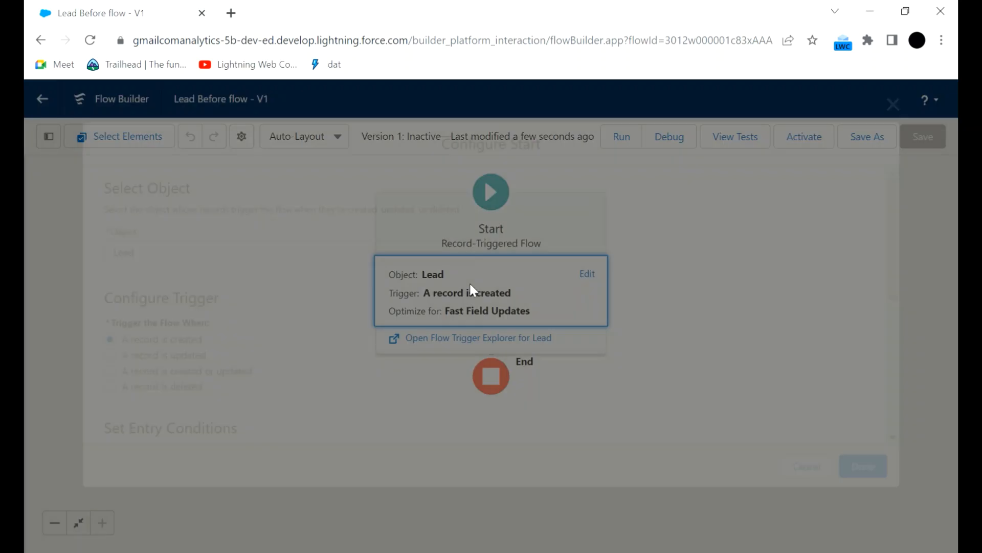
scroll(473, 288, down, 5)
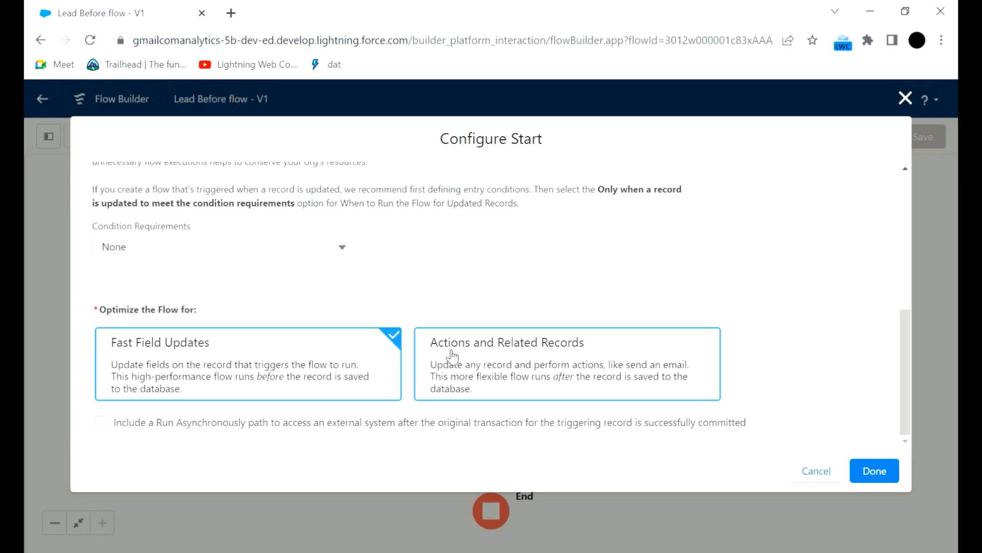
click(814, 472)
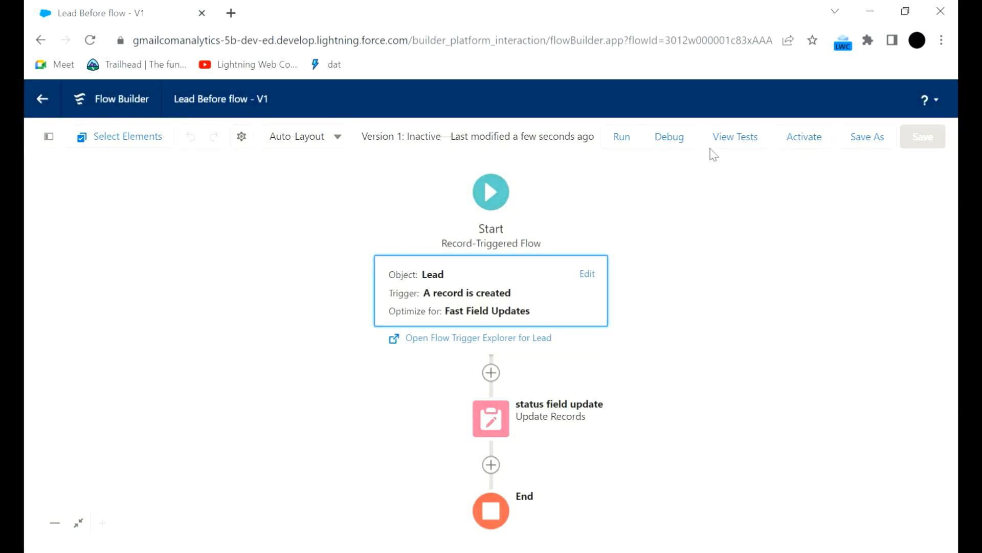
Open the flow's debug options and search the leads for "test" as the triggering record.
click(670, 136)
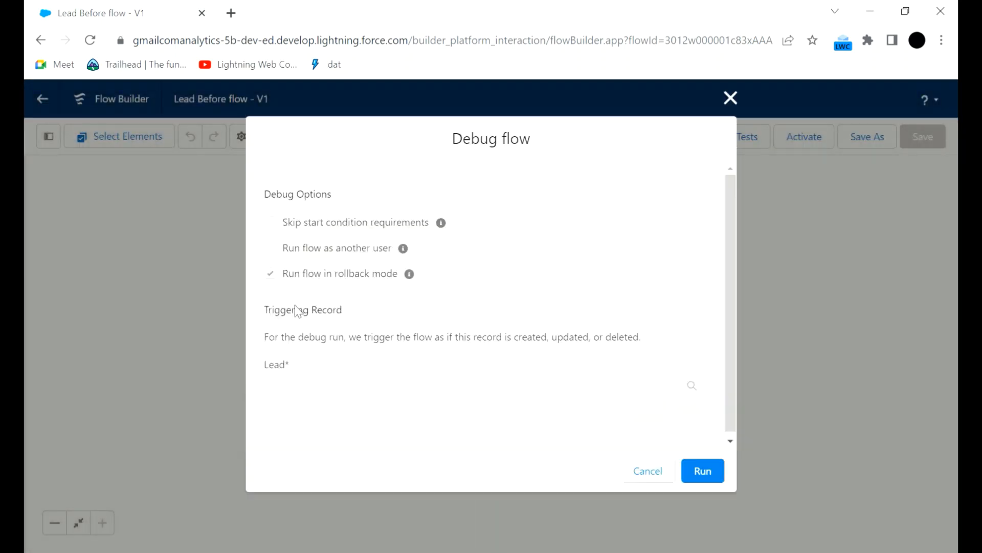
click(341, 389)
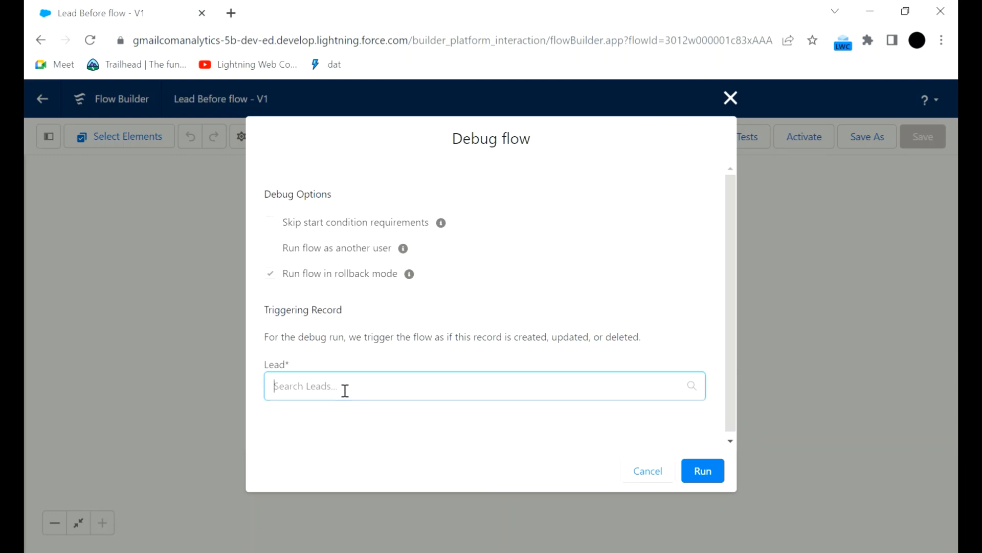
text(1)
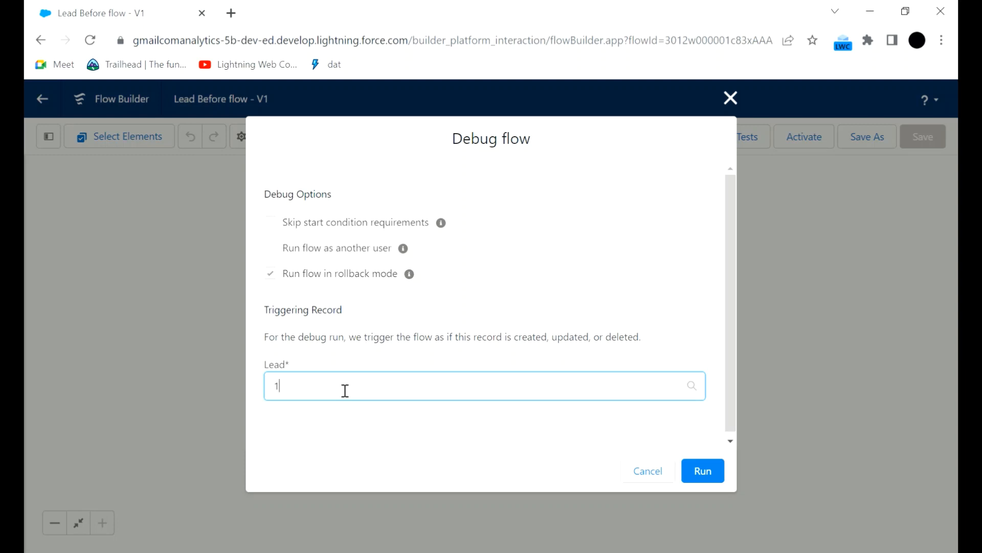
scroll(357, 391, down, 1)
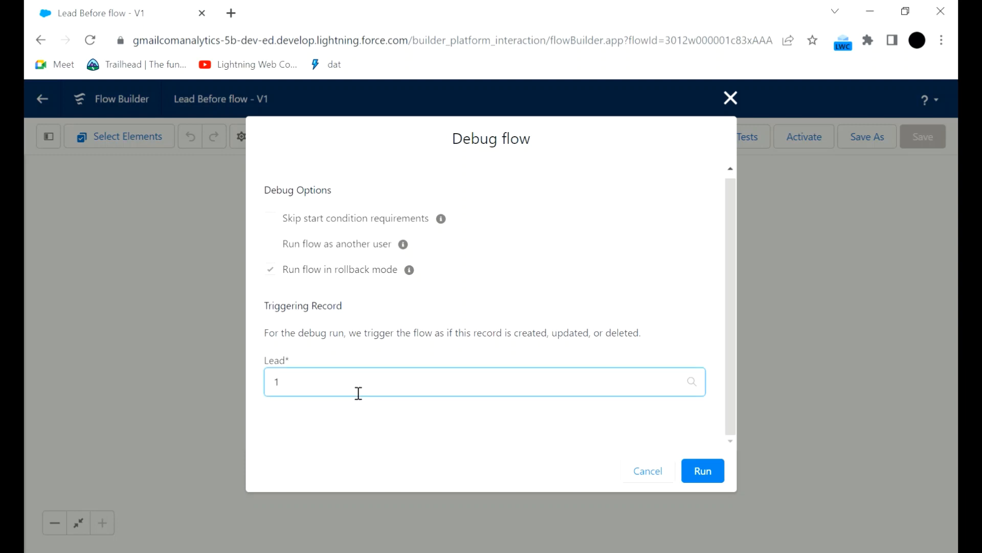
key(BackSpace)
text(test)
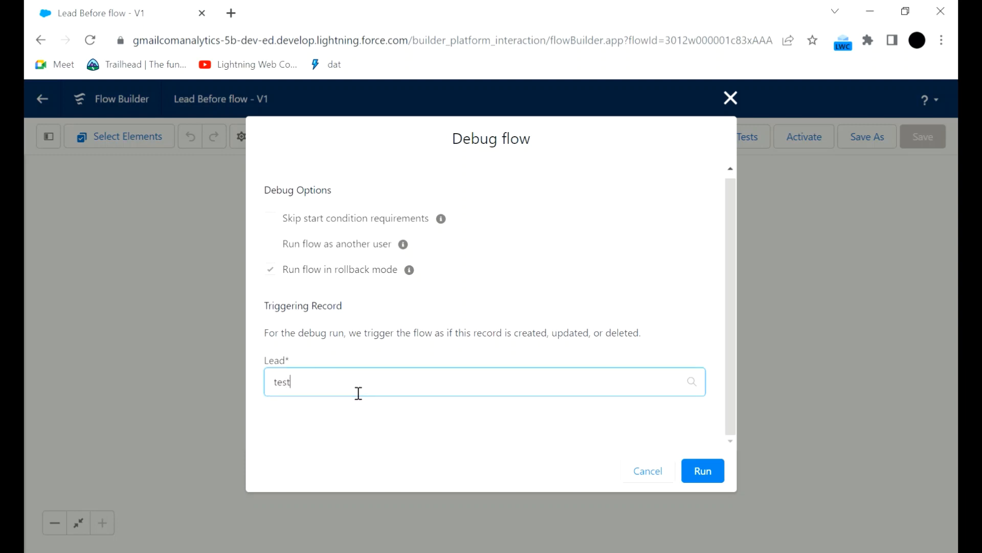
key(Return)
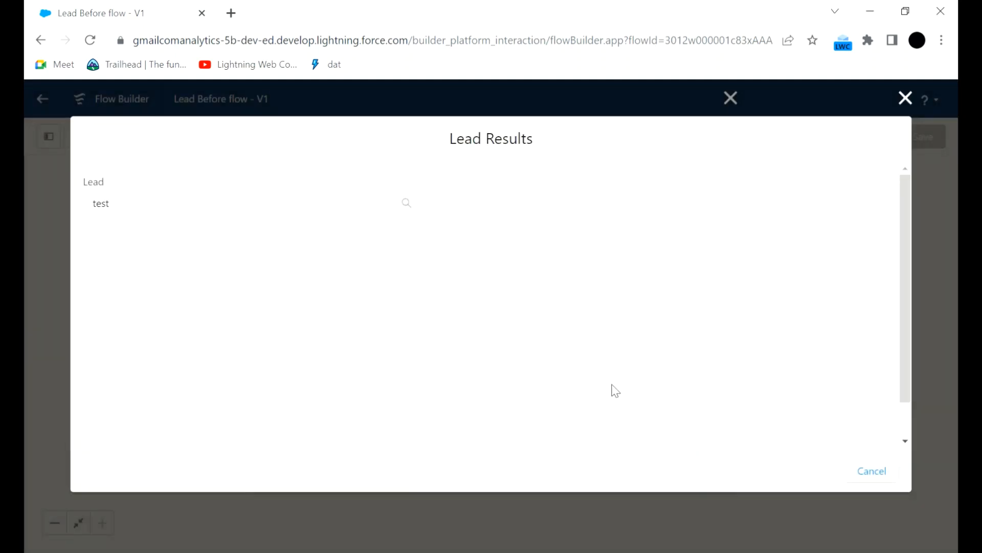
Try to create a new lead from the lead results, and return to the debug options.
click(248, 217)
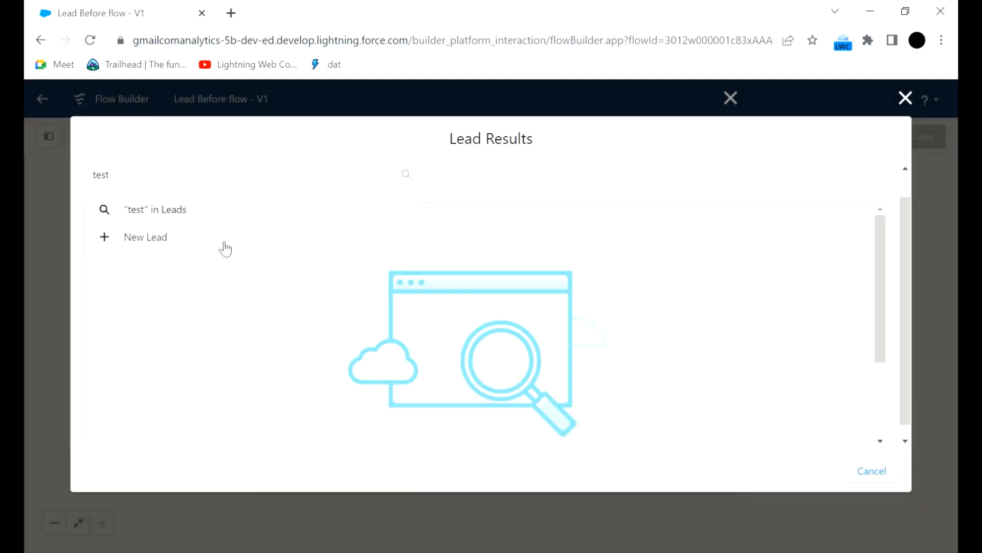
click(228, 239)
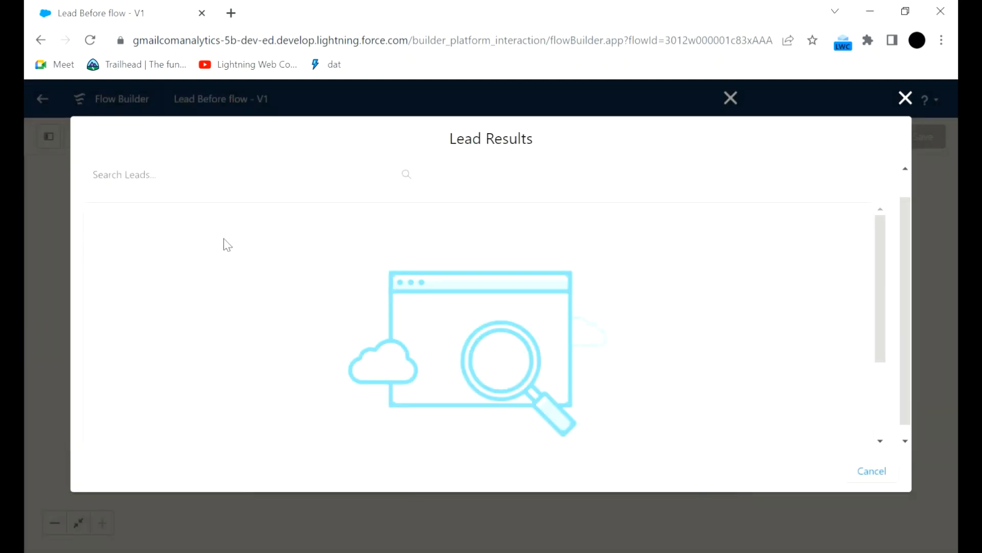
click(210, 180)
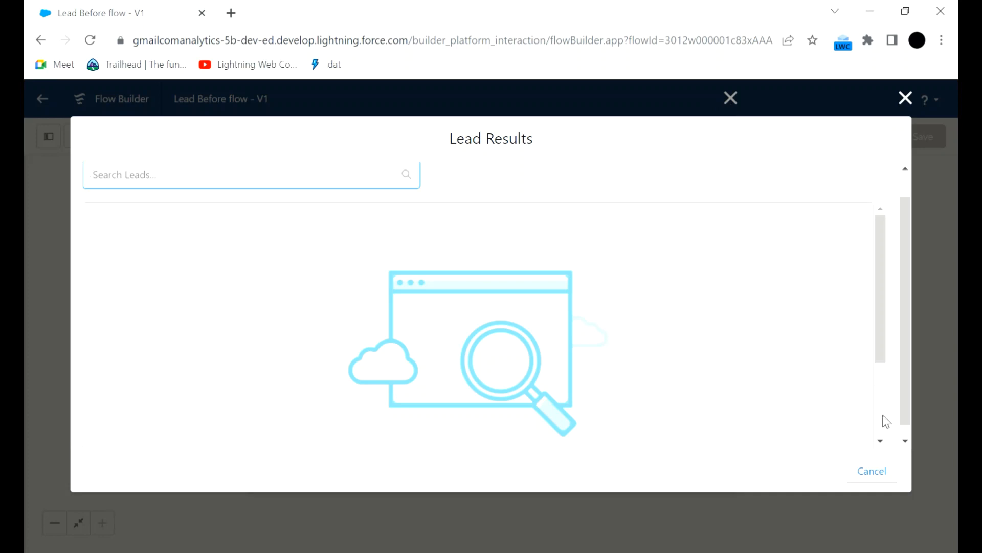
click(887, 472)
click(359, 381)
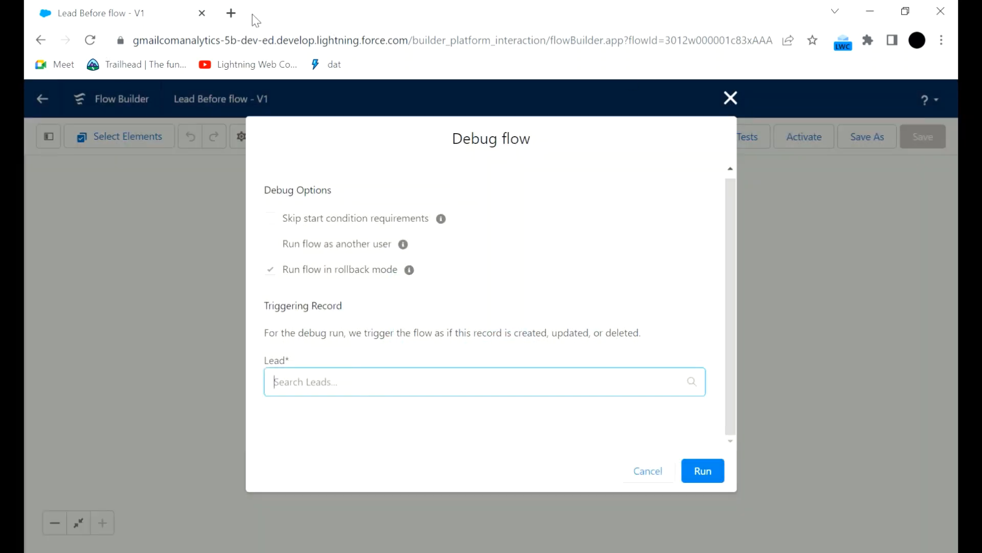
Open the Salesforce login page, login.salesforce.com, in a new browser tab.
click(232, 13)
click(172, 13)
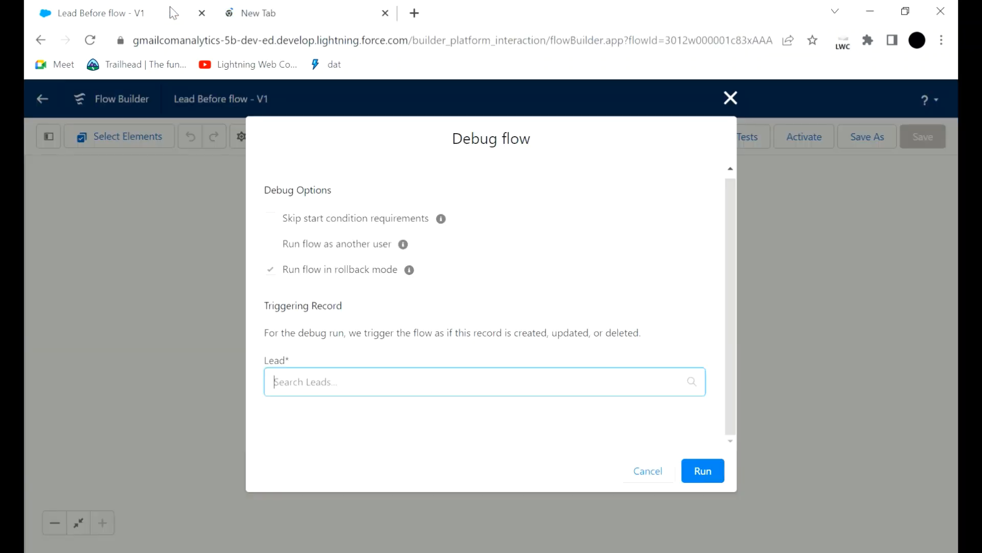
click(278, 12)
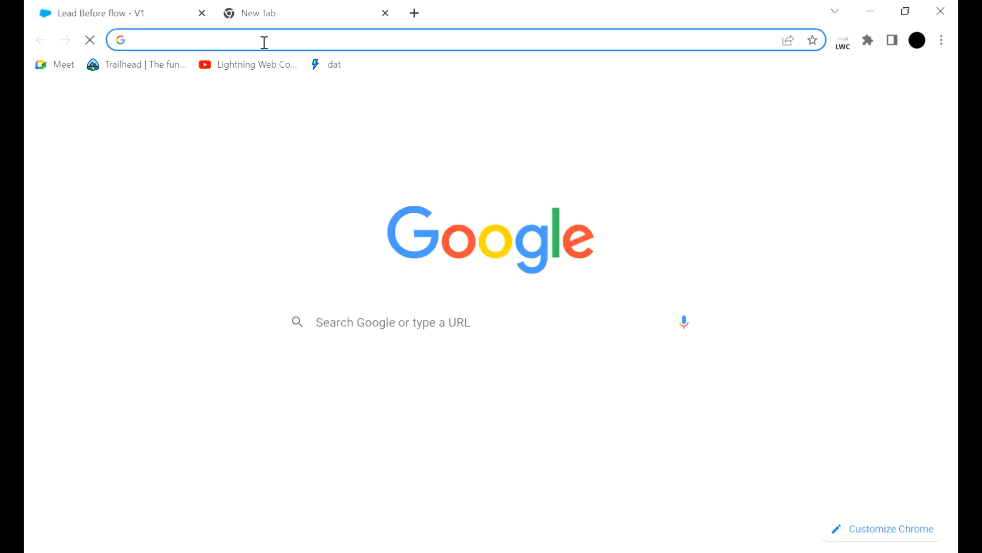
text(login.salesforce.com)
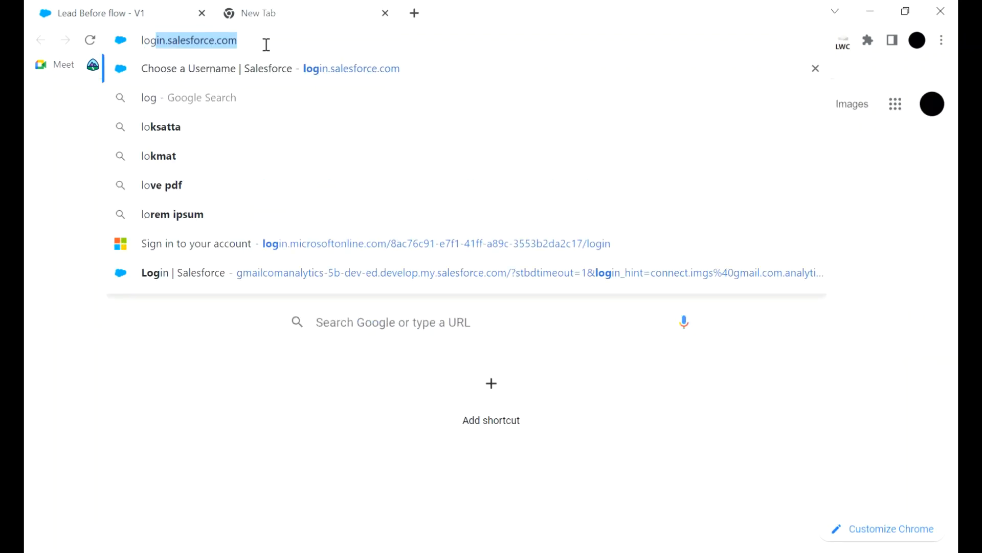
key(Return)
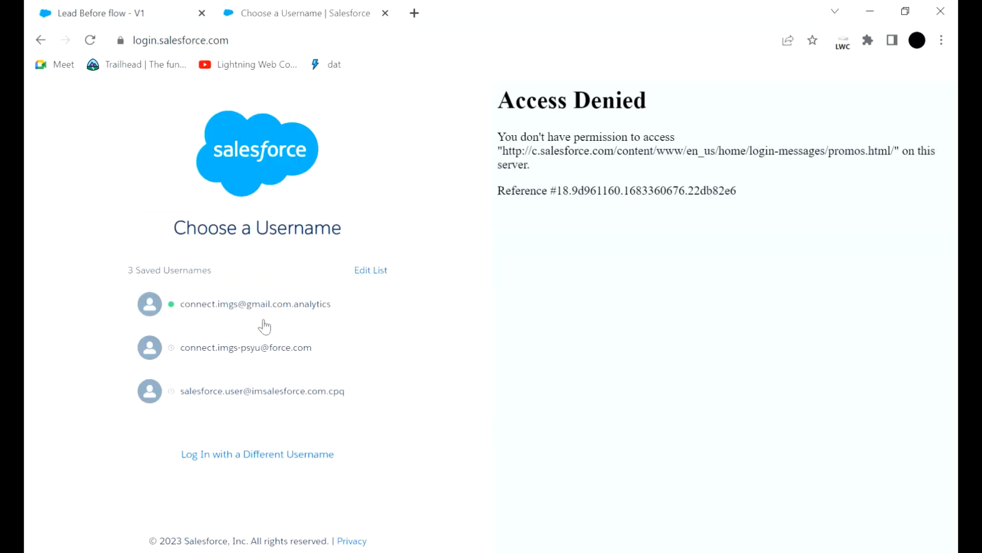
Log in with the first saved username and open the Sales app.
click(260, 305)
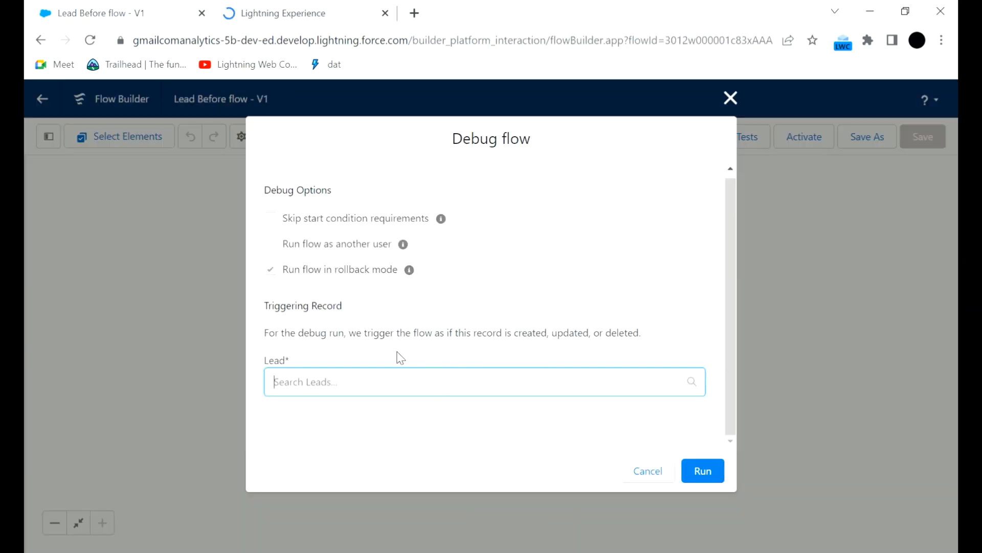
click(286, 15)
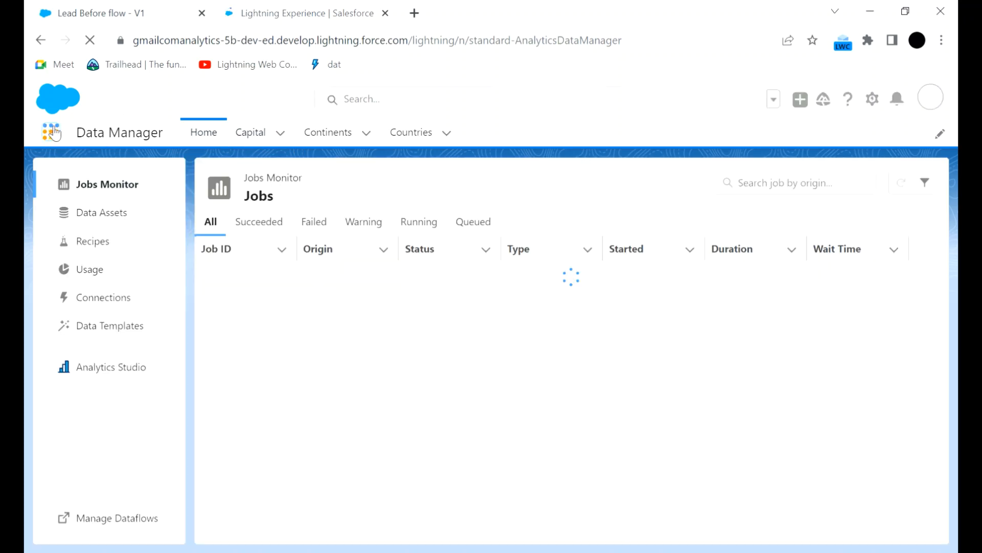
click(52, 132)
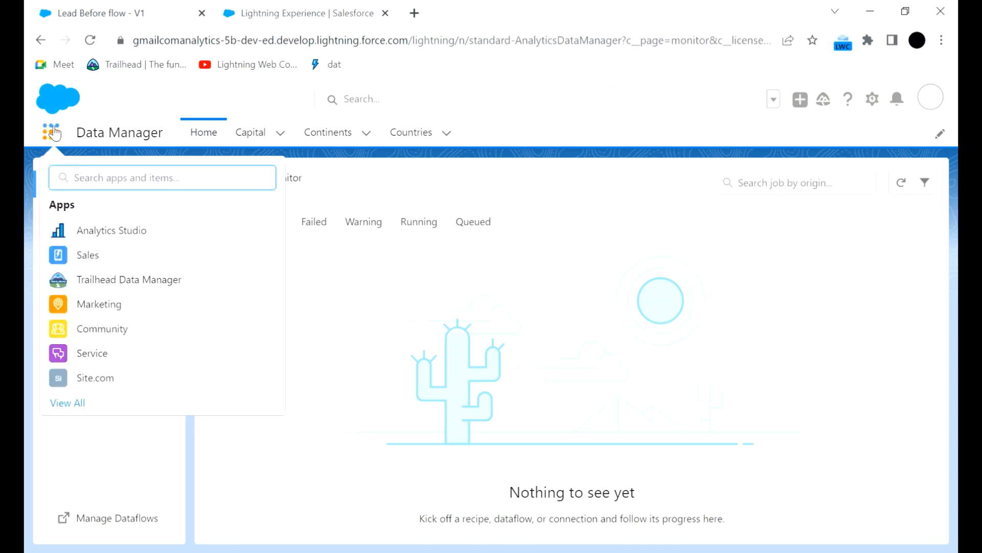
click(51, 132)
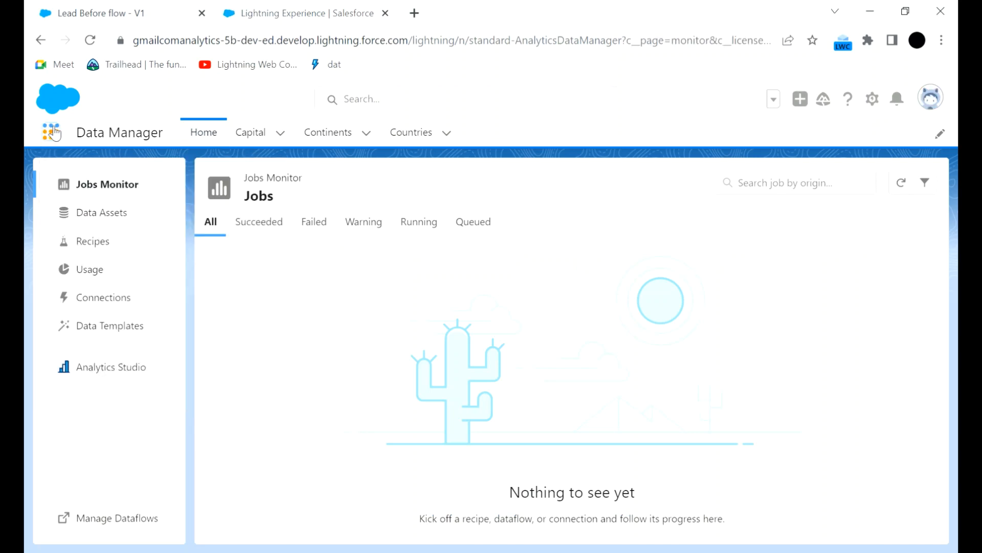
click(53, 133)
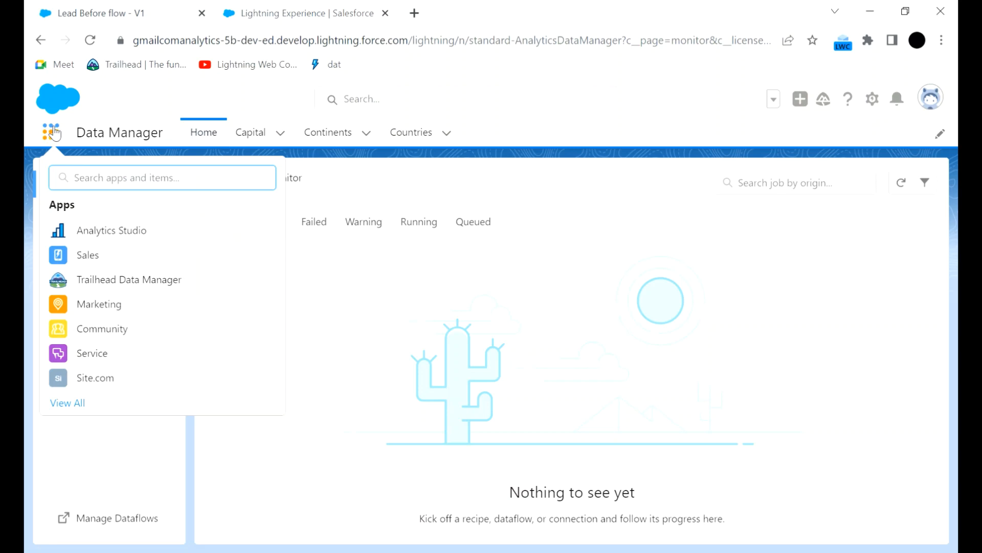
click(162, 255)
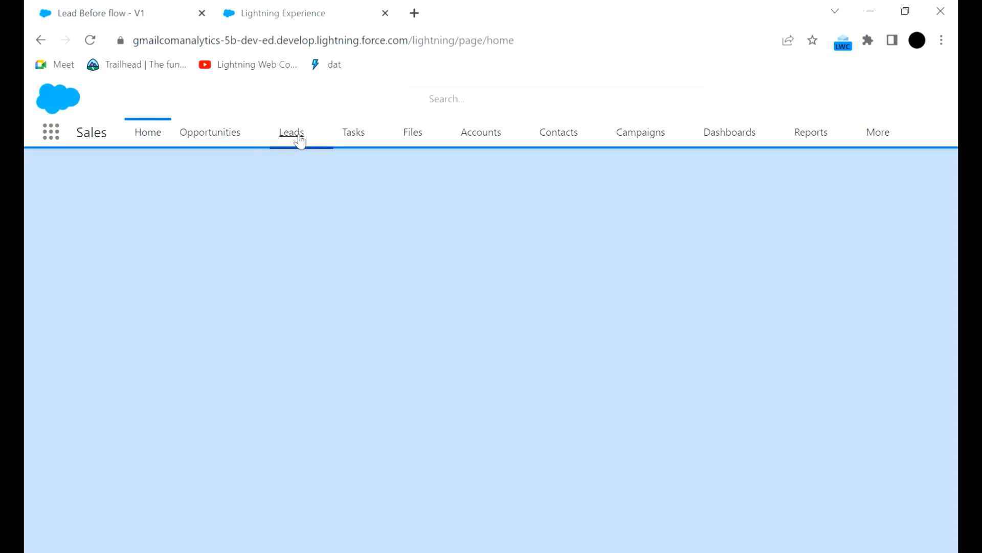
Show the All Open Leads list view and copy the name of the first lead.
click(300, 140)
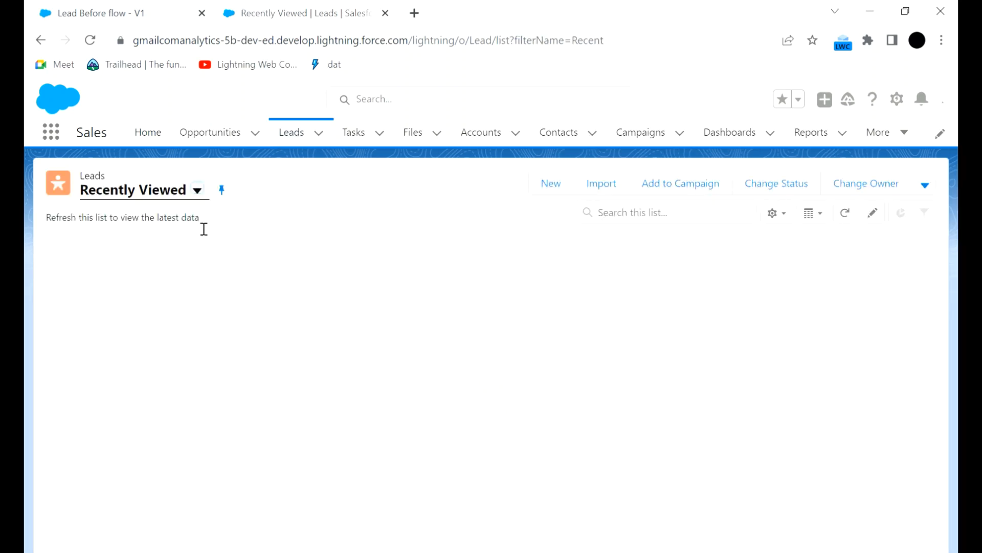
click(200, 196)
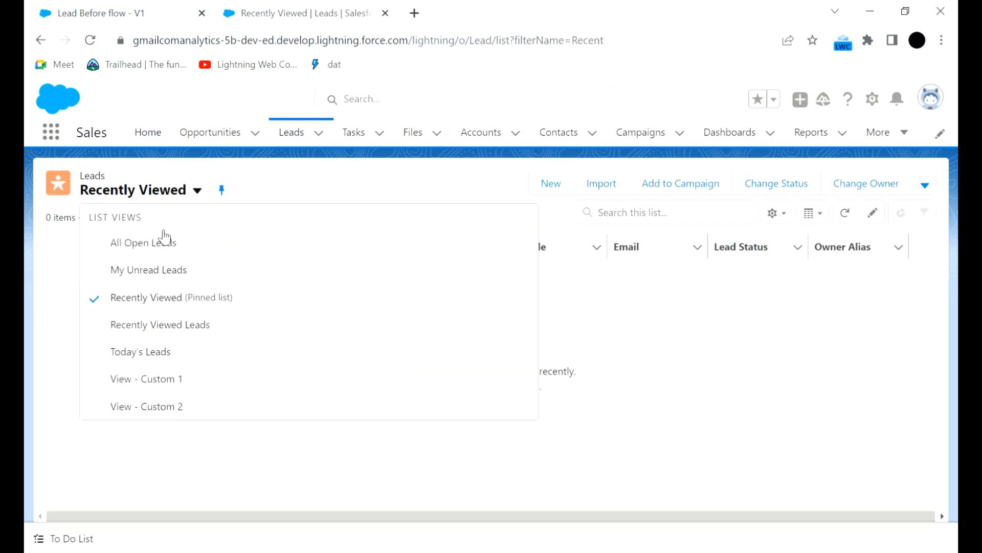
click(154, 246)
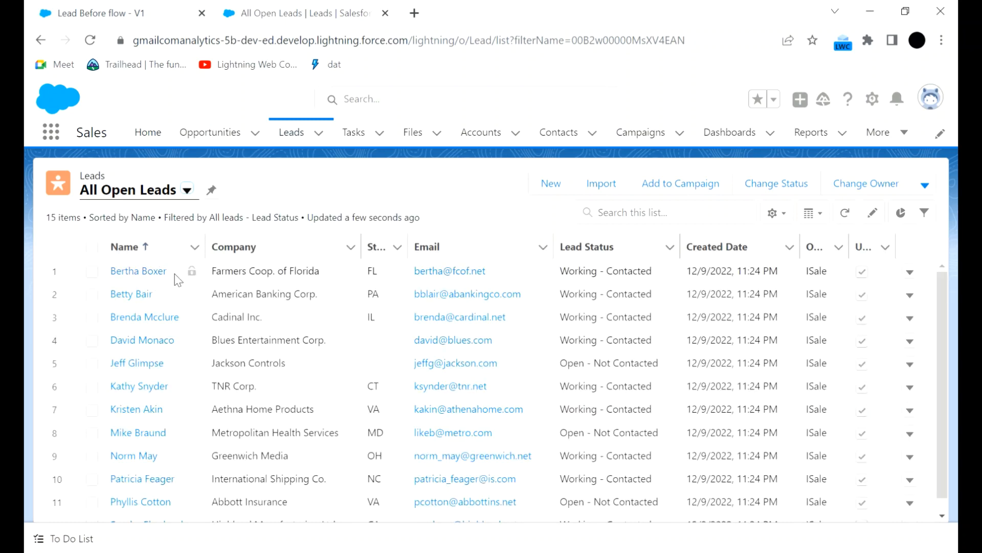
click(121, 277)
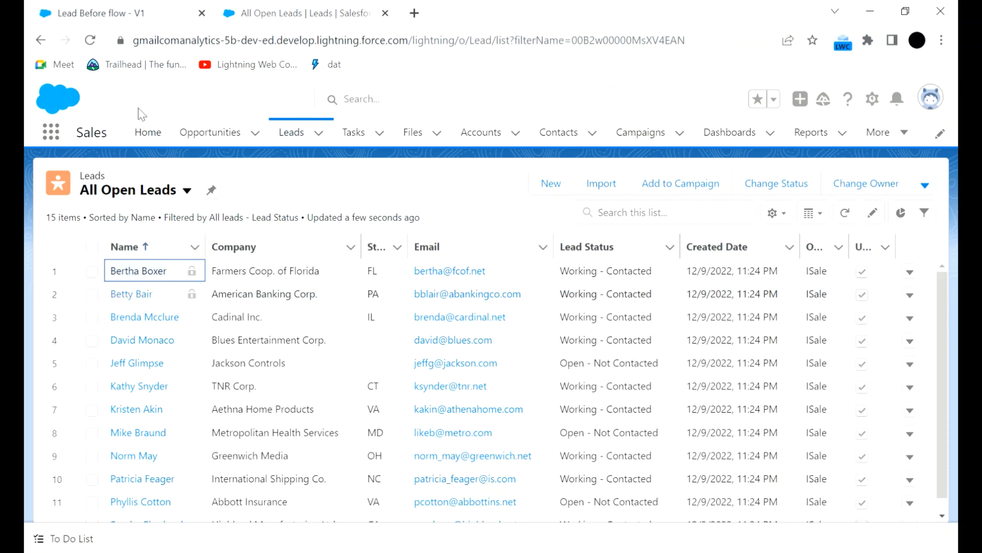
Return to the flow's debug options, set the copied lead as the triggering record, and run the debug.
click(169, 13)
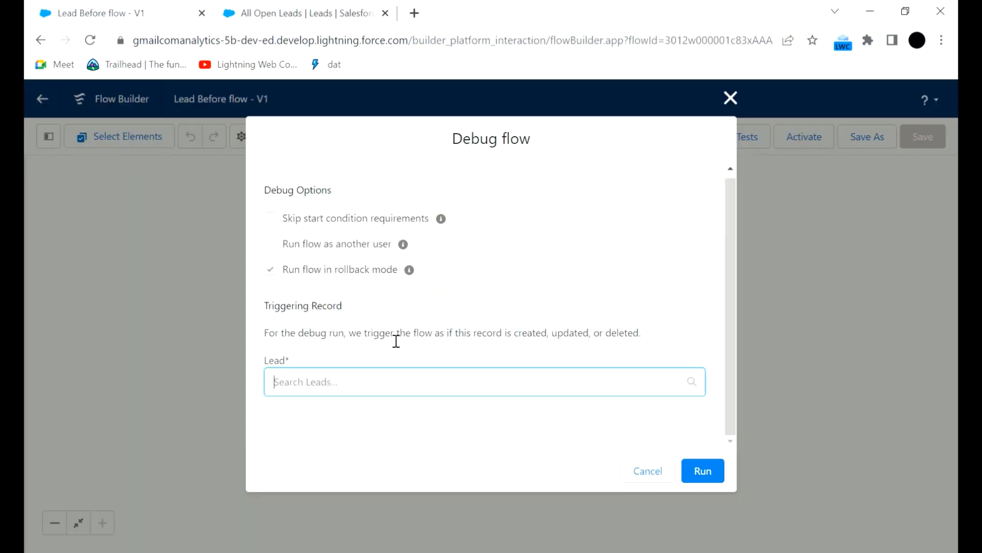
click(392, 383)
text(Bertha Boxer)
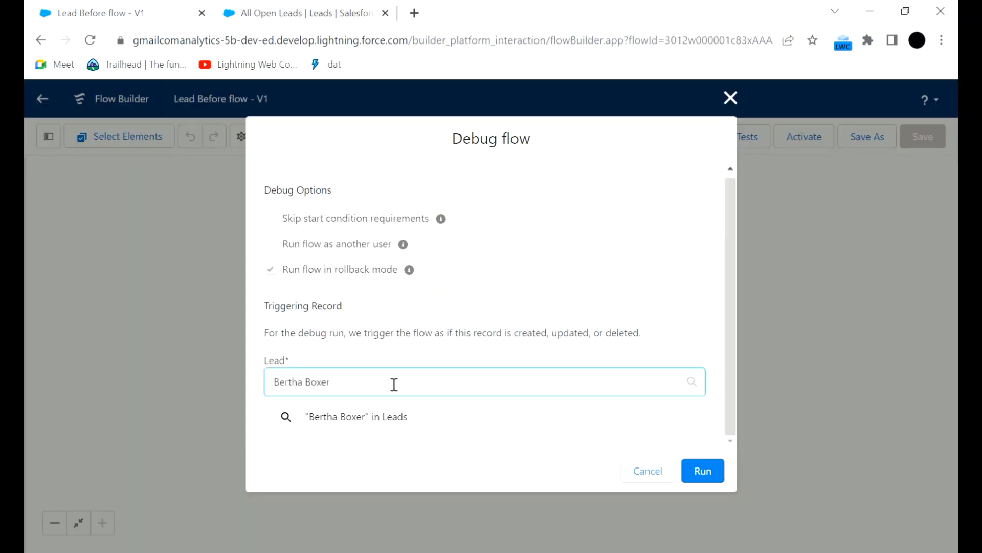
click(353, 446)
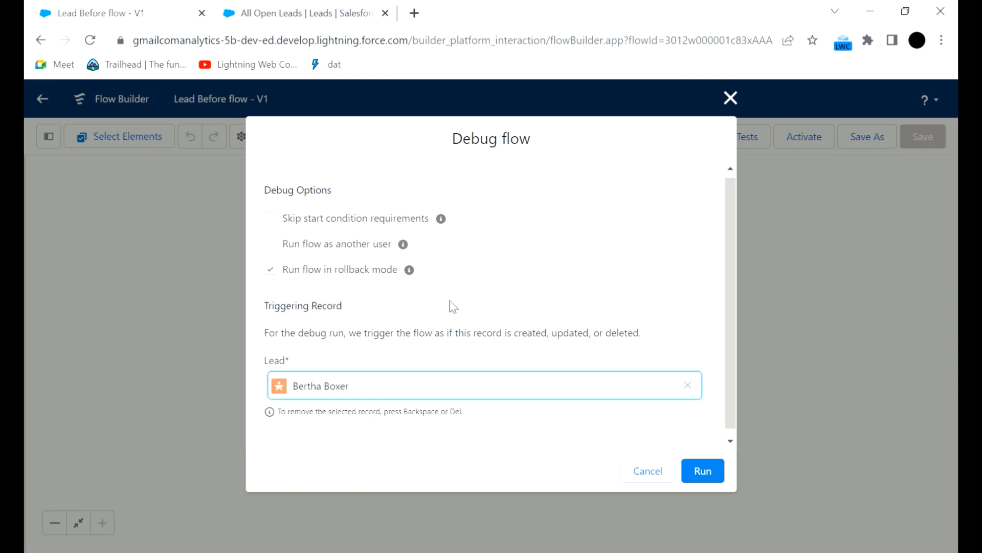
click(706, 473)
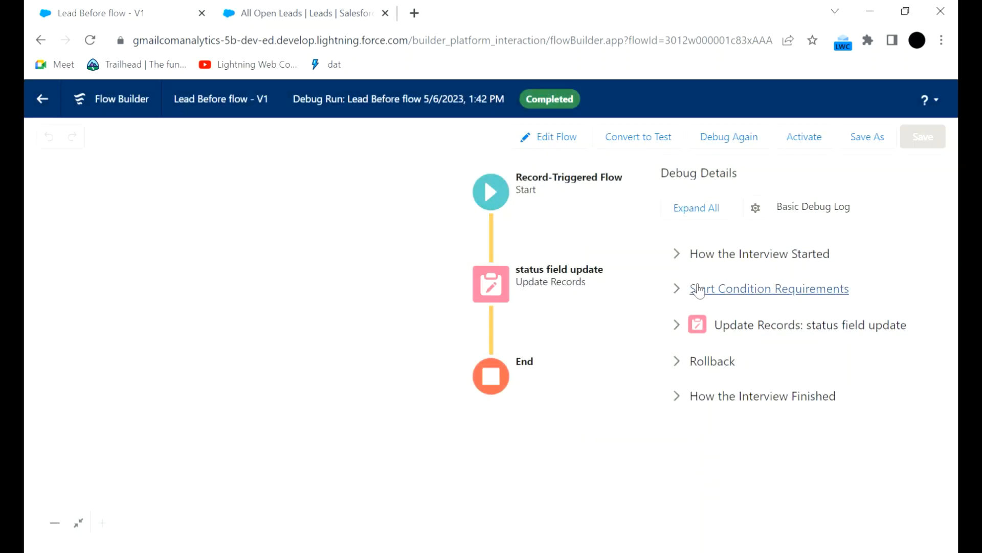
Examine the debug details for the start condition requirements, the status field update and the rollback.
click(696, 289)
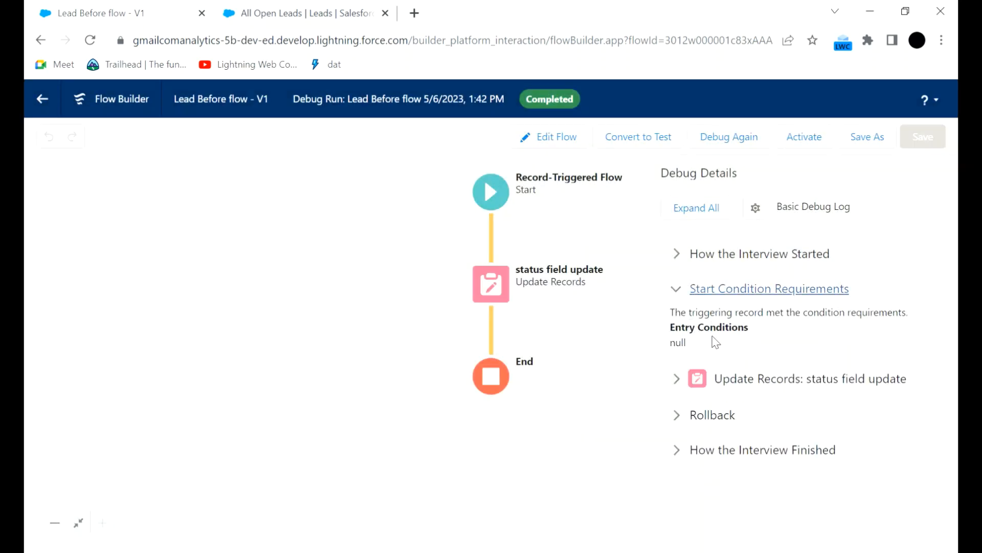
click(696, 379)
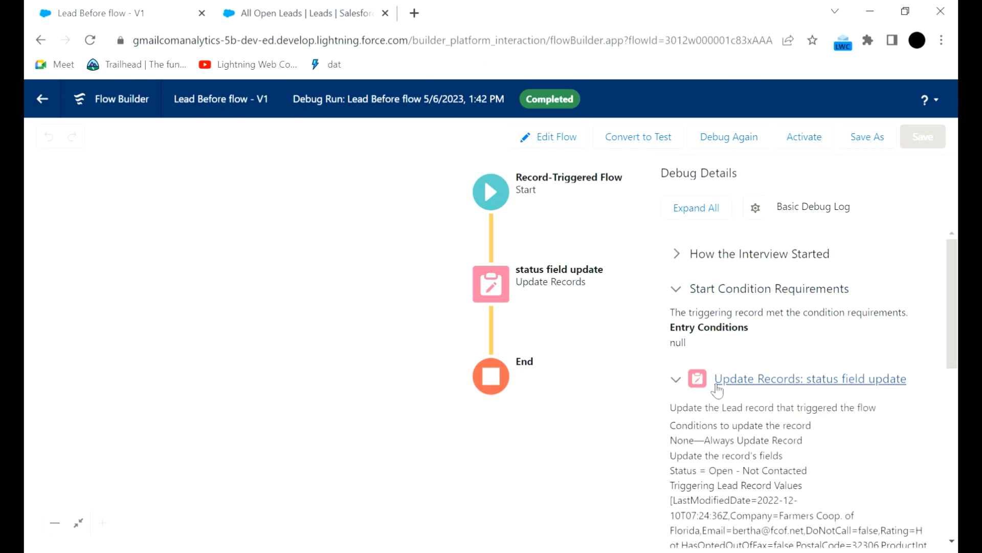
scroll(759, 407, down, 2)
scroll(760, 408, down, 1)
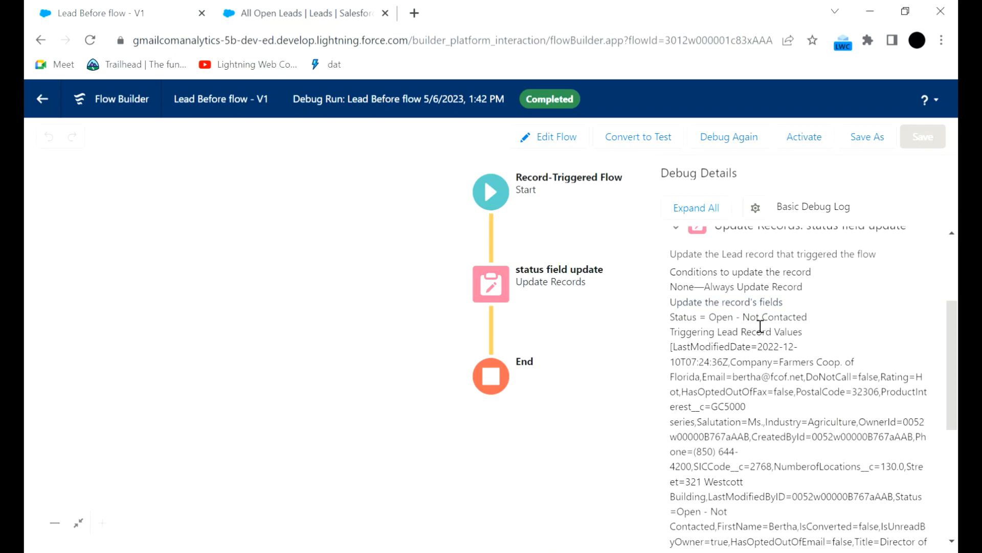
scroll(803, 343, down, 5)
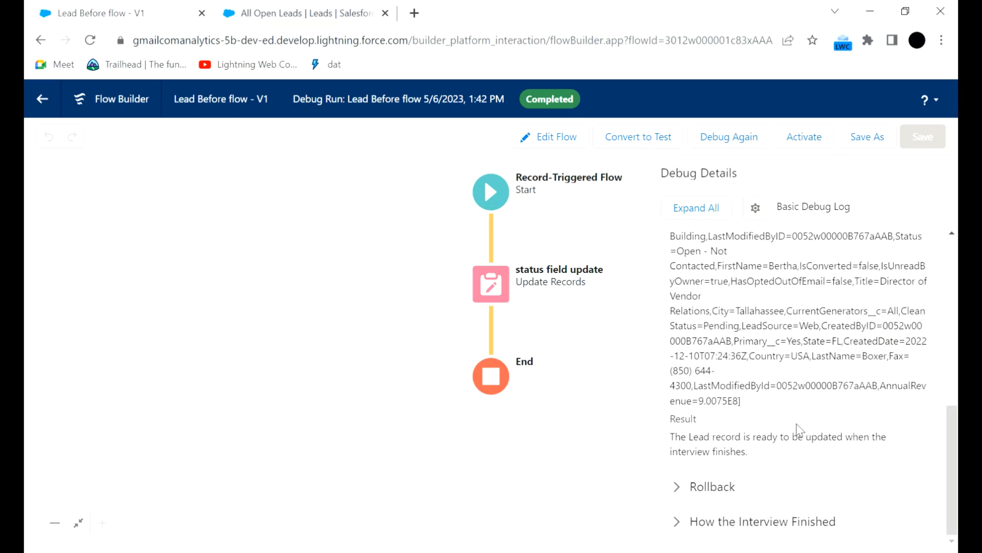
click(691, 486)
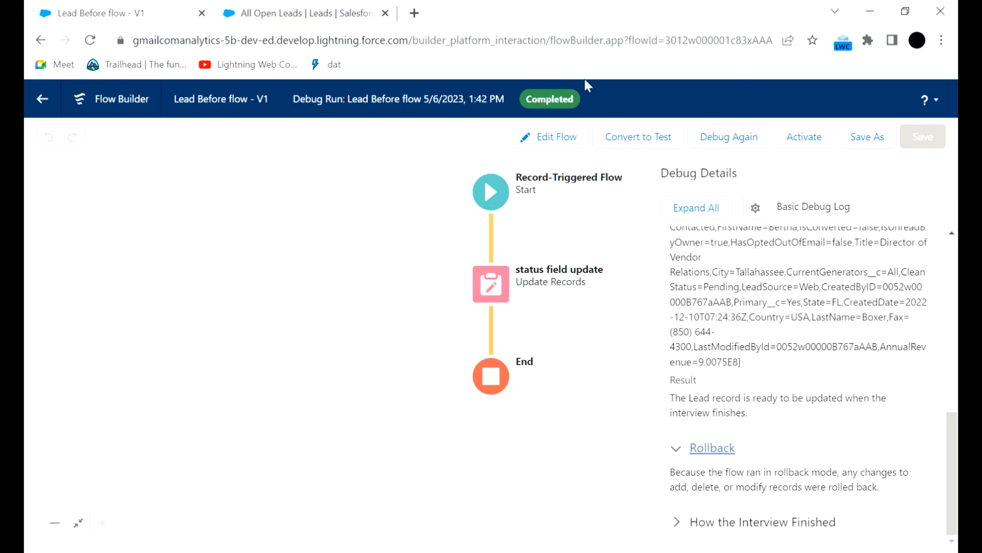
Activate the flow and start a new lead from the All Open Leads list.
click(804, 137)
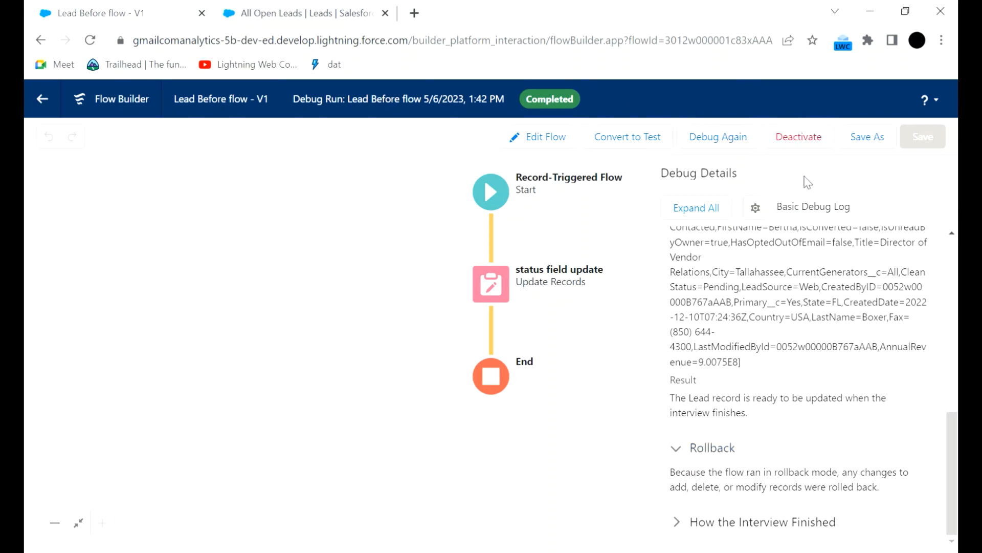
click(328, 12)
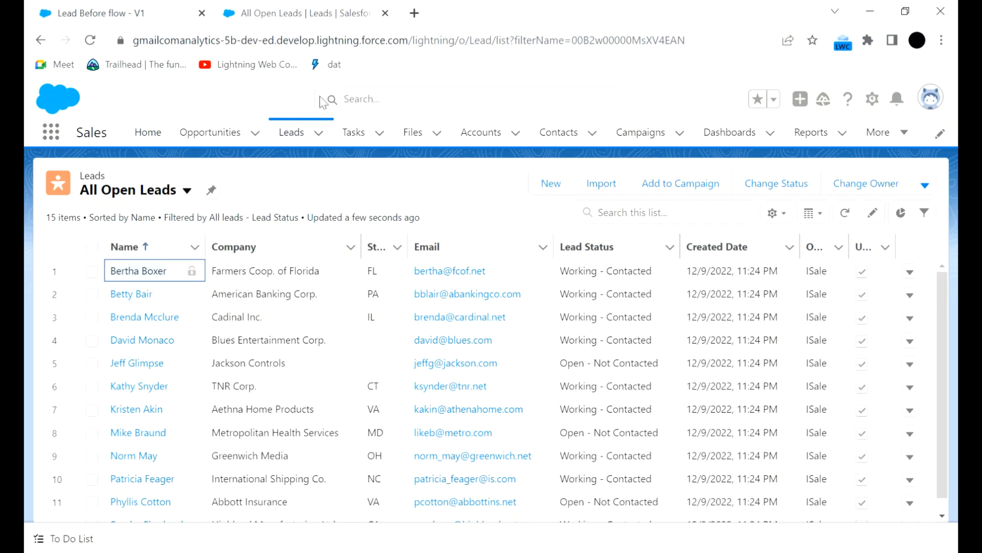
click(552, 183)
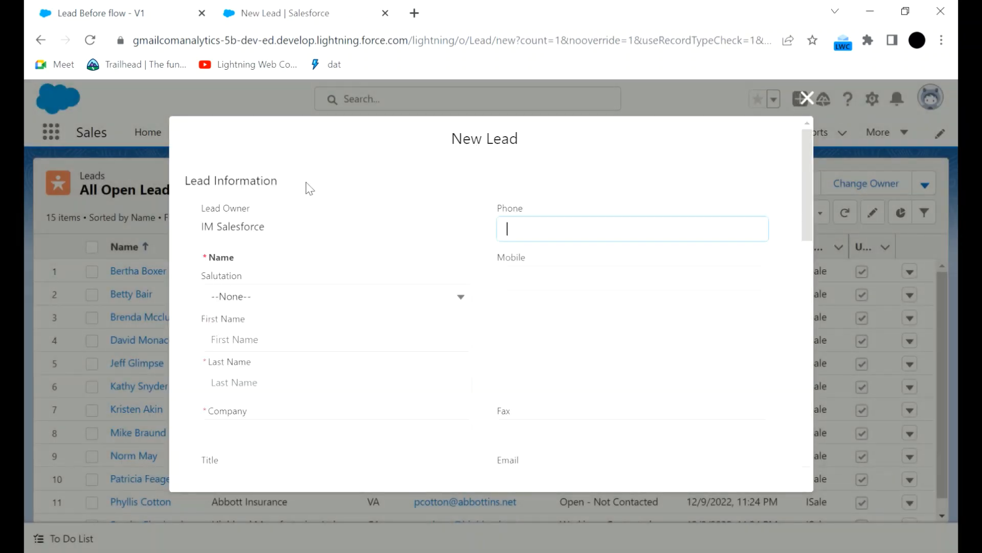
Fill in the new lead with salutation Mr., last name test and company acc, and save it.
click(333, 295)
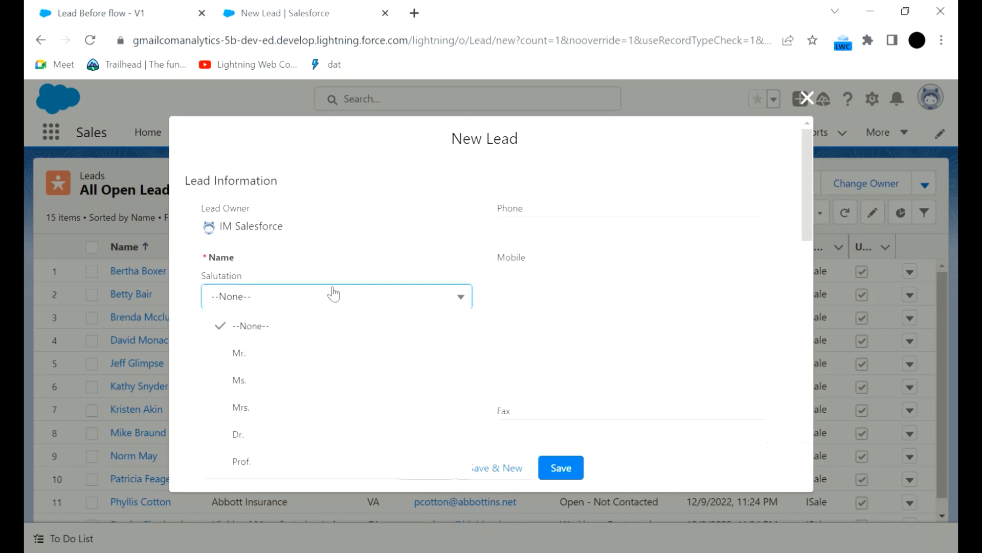
click(285, 354)
click(283, 382)
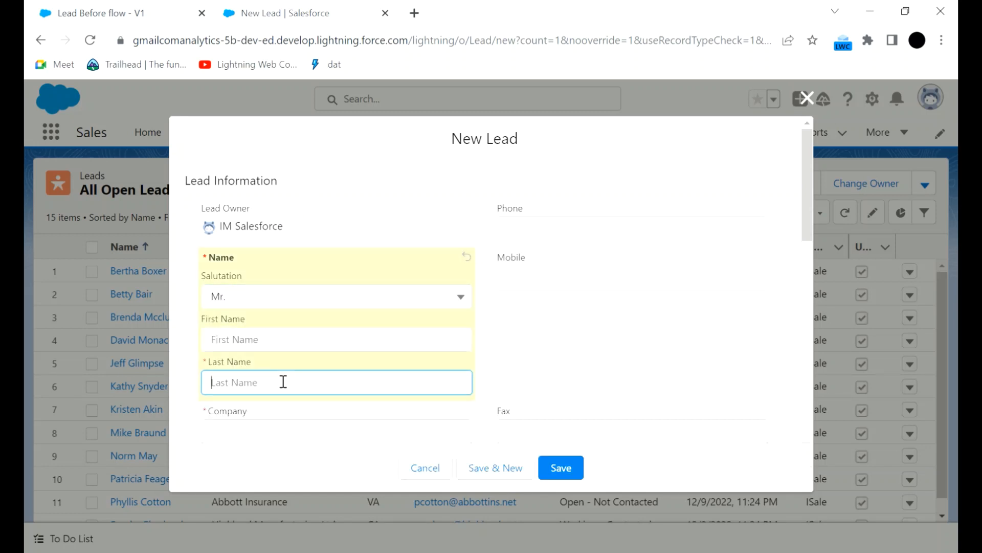
text(test)
click(329, 408)
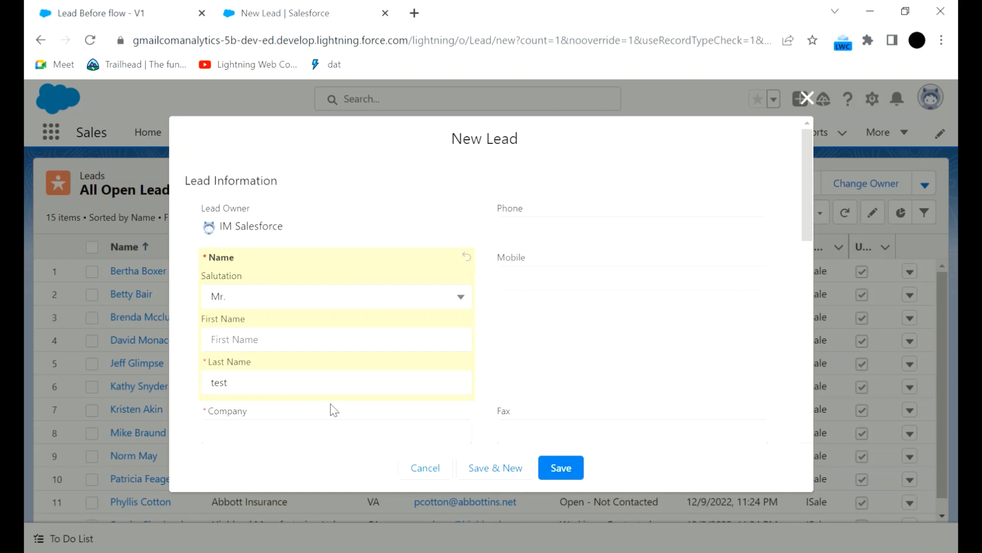
scroll(311, 396, down, 1)
click(300, 354)
text(acc)
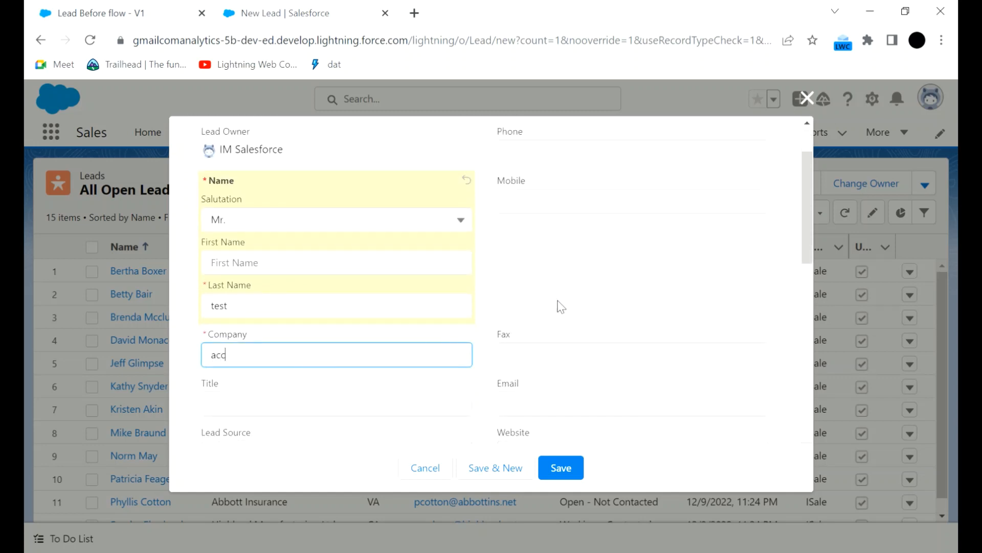
click(574, 464)
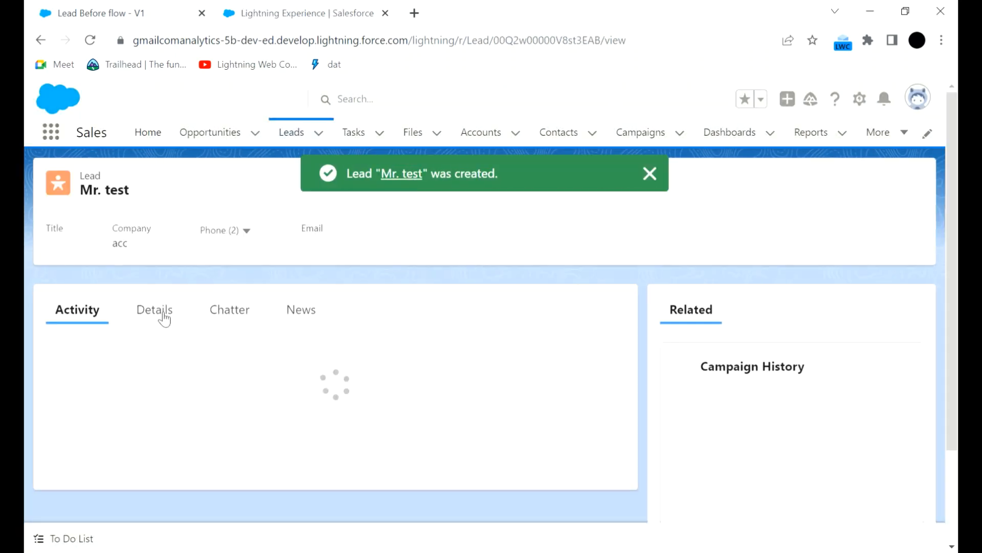
Check the Lead Status in the new lead's details and return to the Lead Before flow.
click(161, 314)
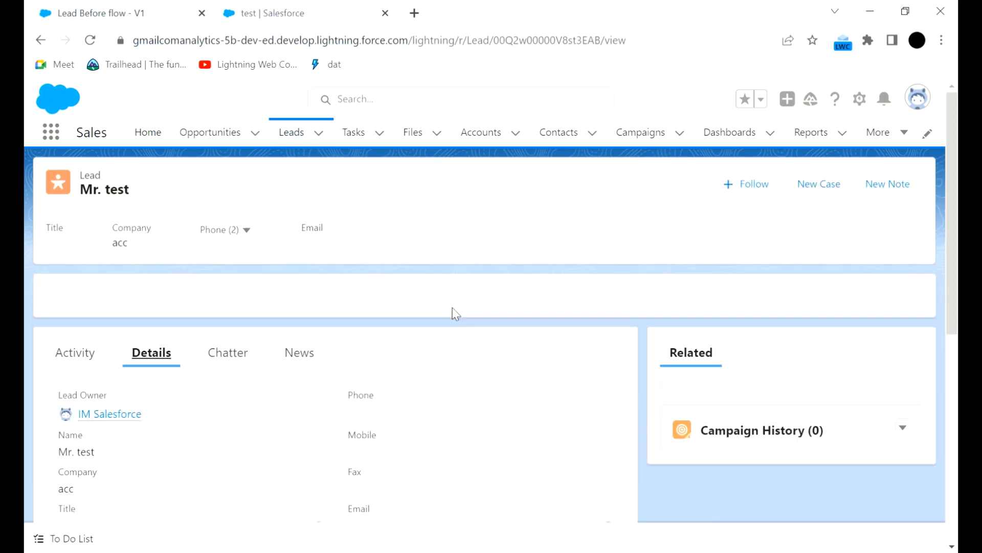
scroll(453, 353, down, 3)
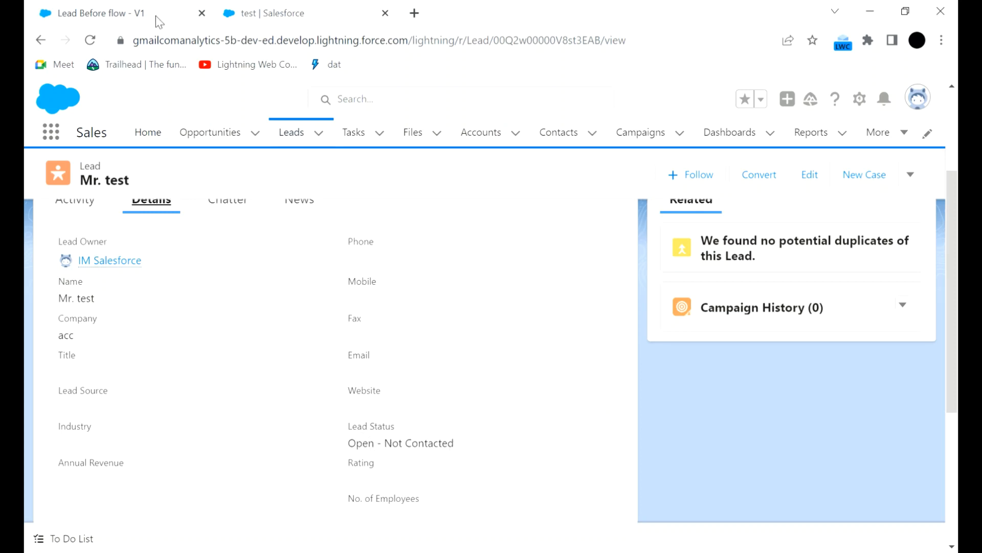
click(141, 12)
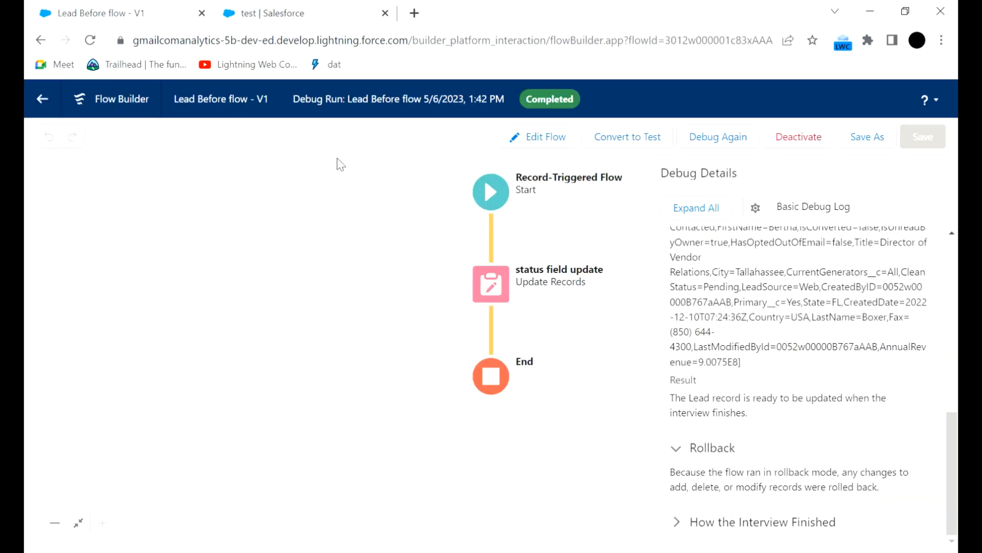